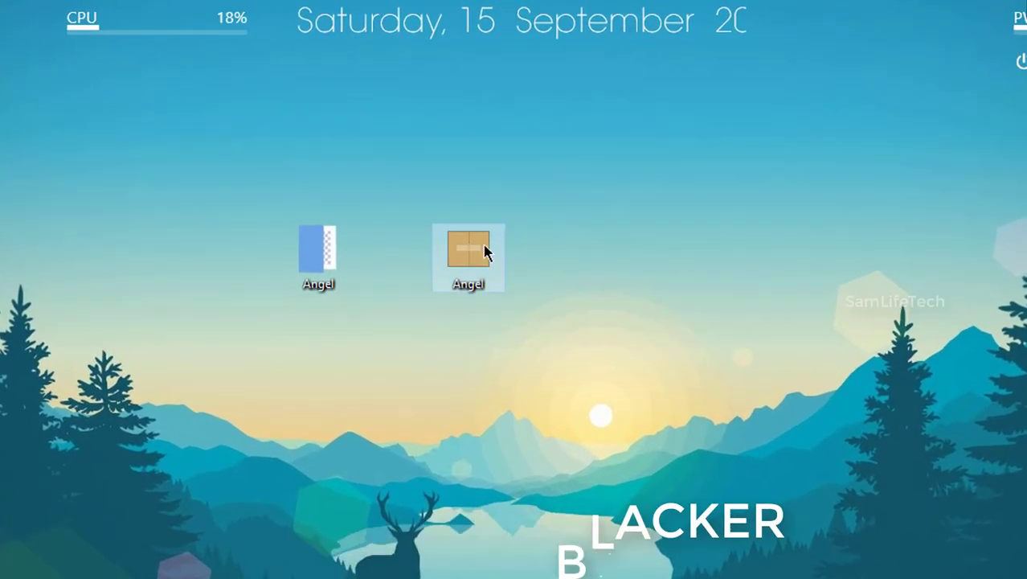
Open the extracted Angel folder on the desktop and run the DnsAngel application from its inner Angel folder.
click(485, 252)
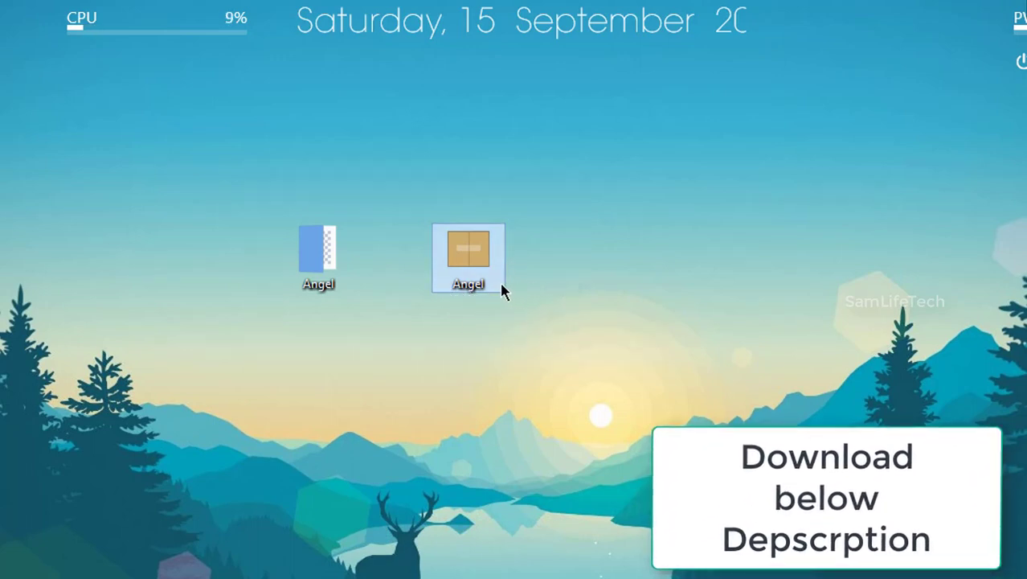
right_click(460, 267)
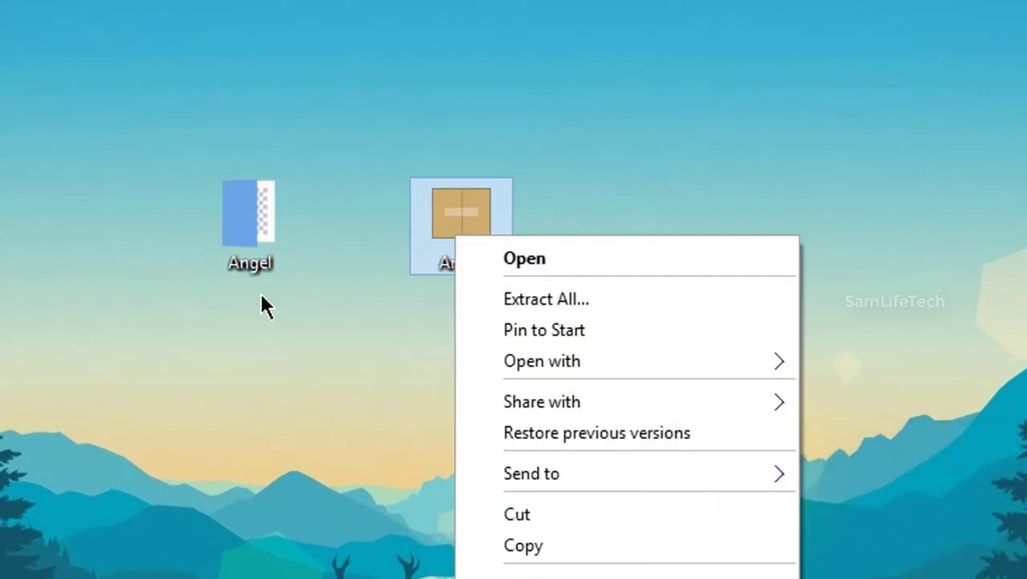
click(251, 219)
drag(281, 213, 374, 204)
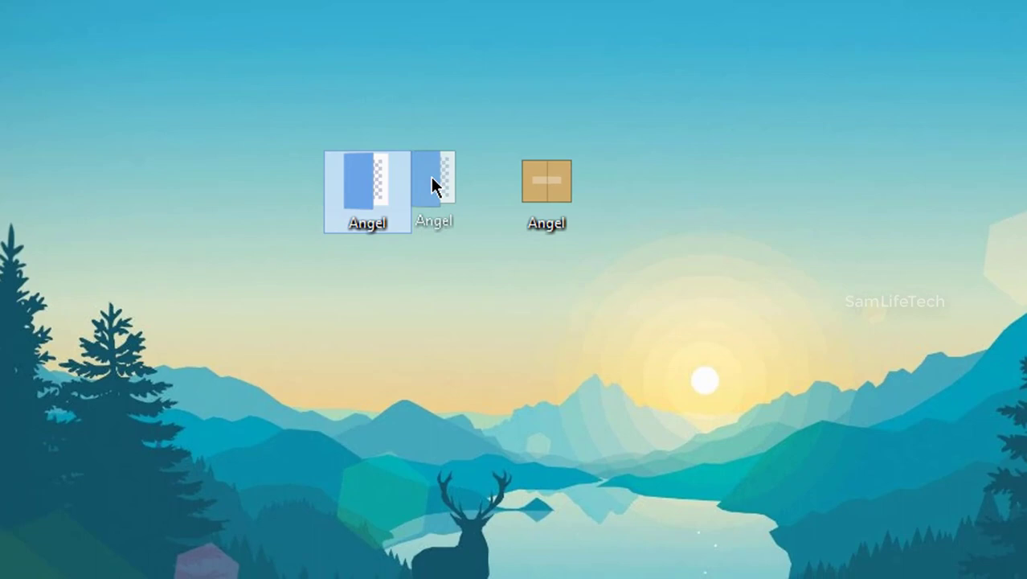
double_click(448, 172)
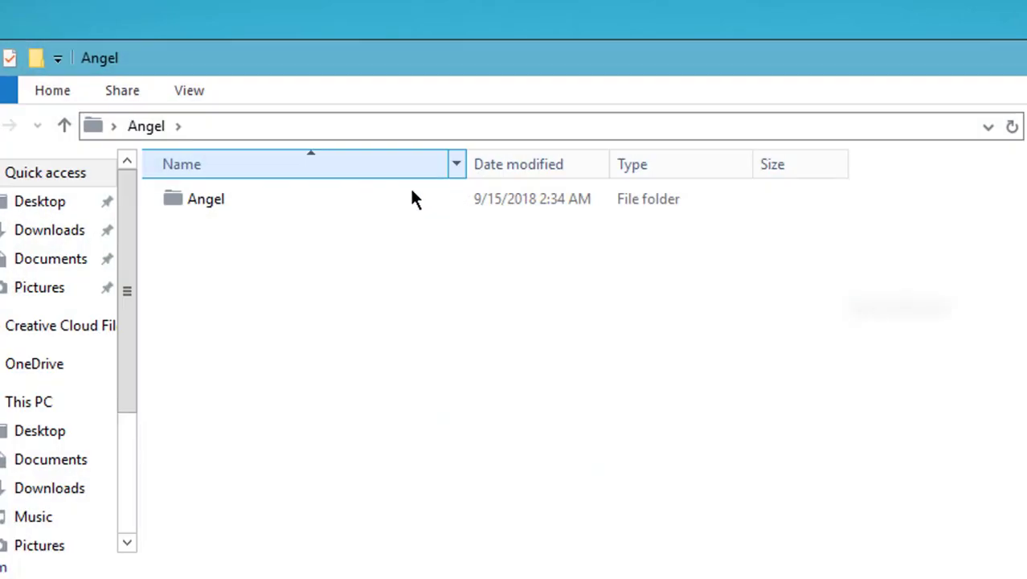
double_click(182, 203)
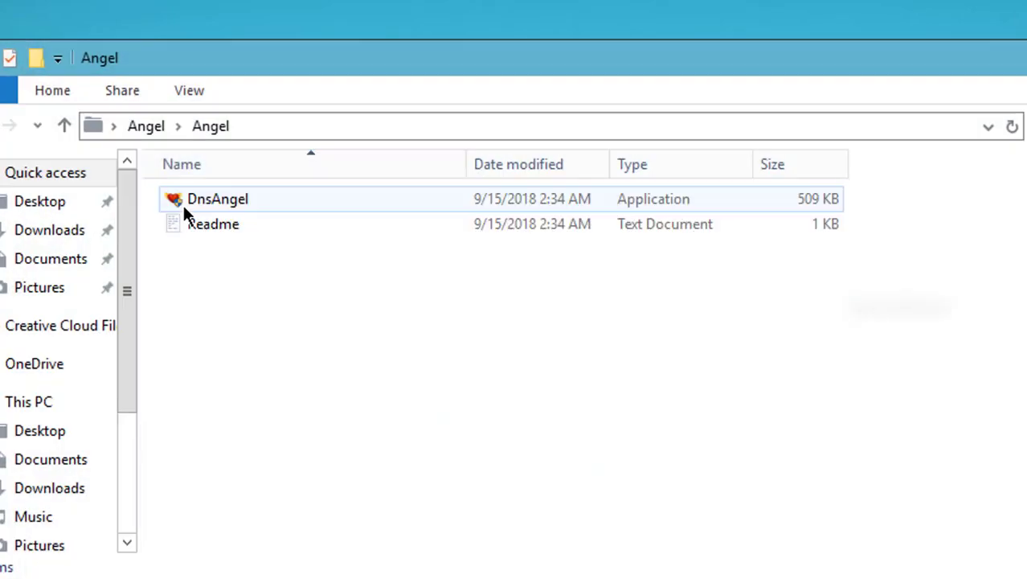
click(228, 199)
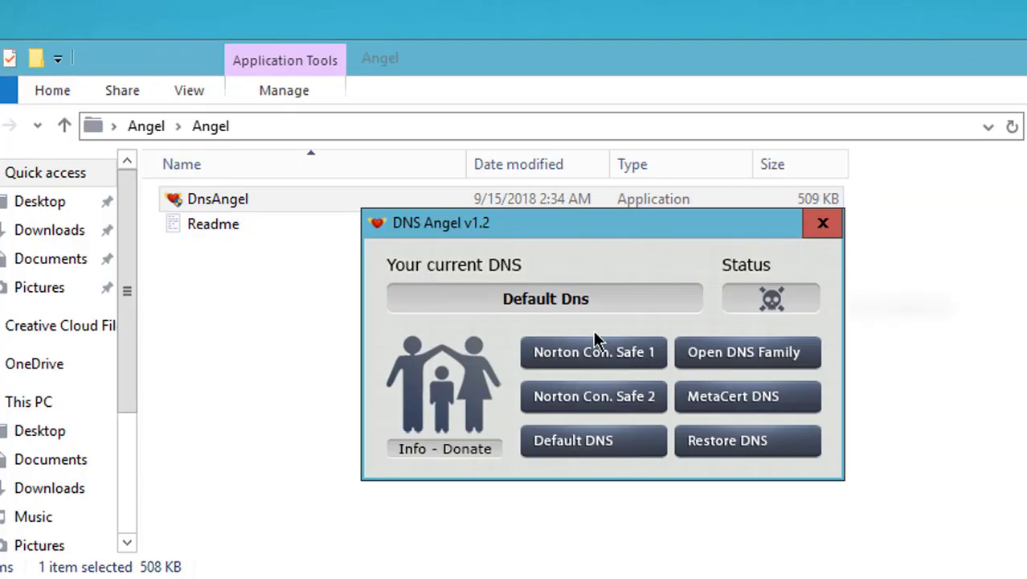
Switch the computer's DNS to Open DNS Family and close DNS Angel.
mouse_move(718, 368)
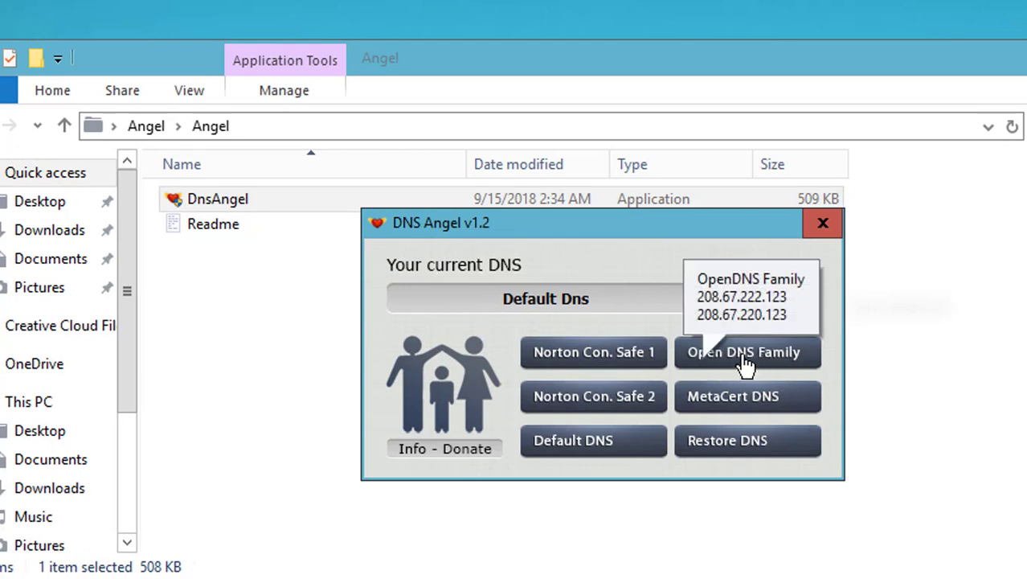
click(744, 363)
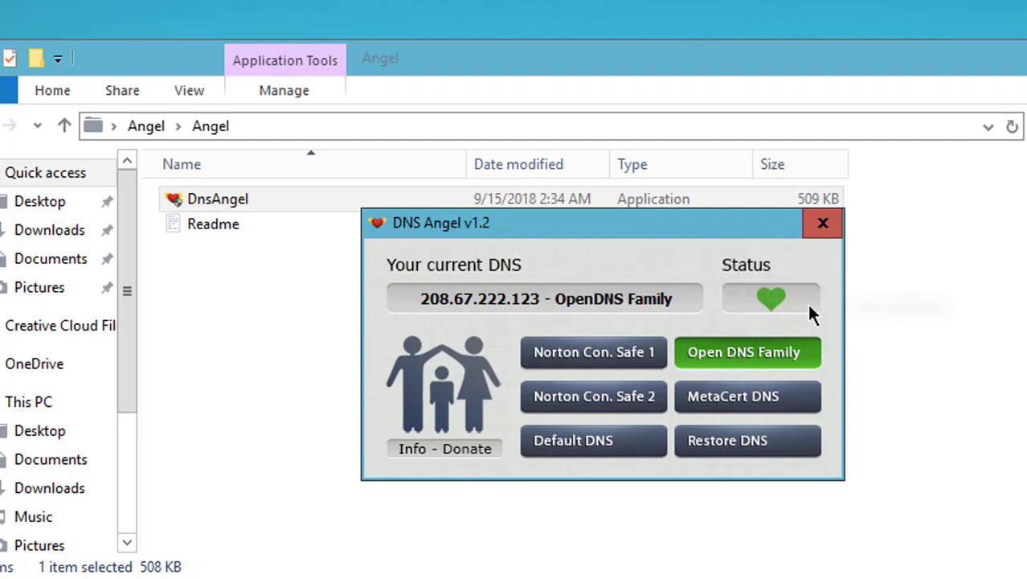
click(823, 225)
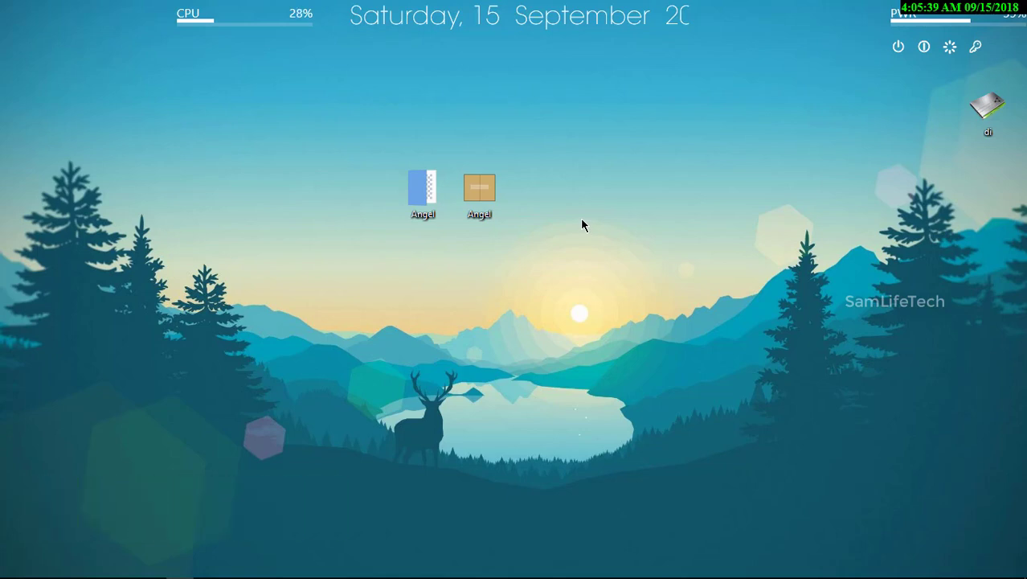
key(ctrl+alt+Right)
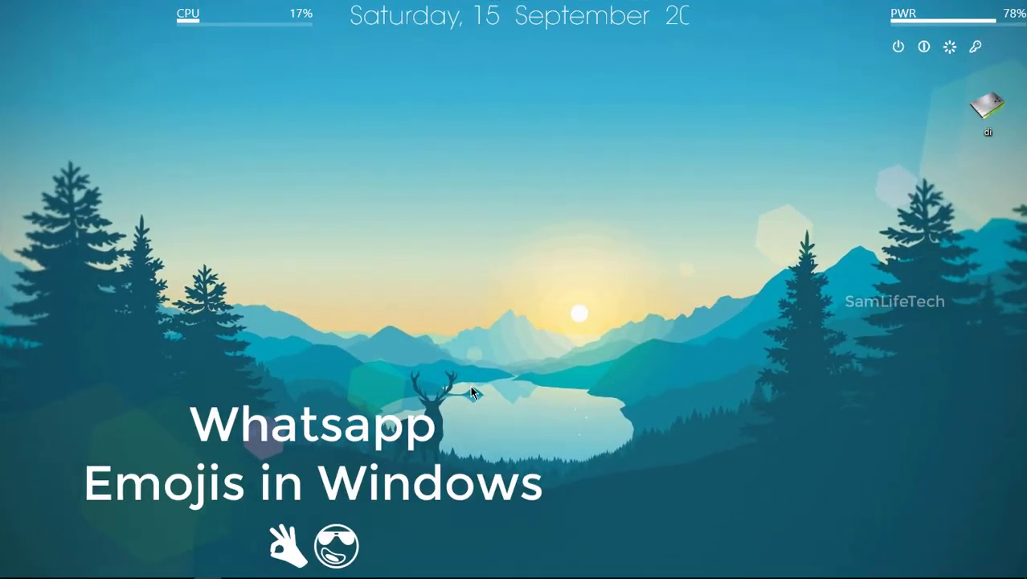
Hide the touch keyboard button on the taskbar and show it again.
mouse_move(490, 575)
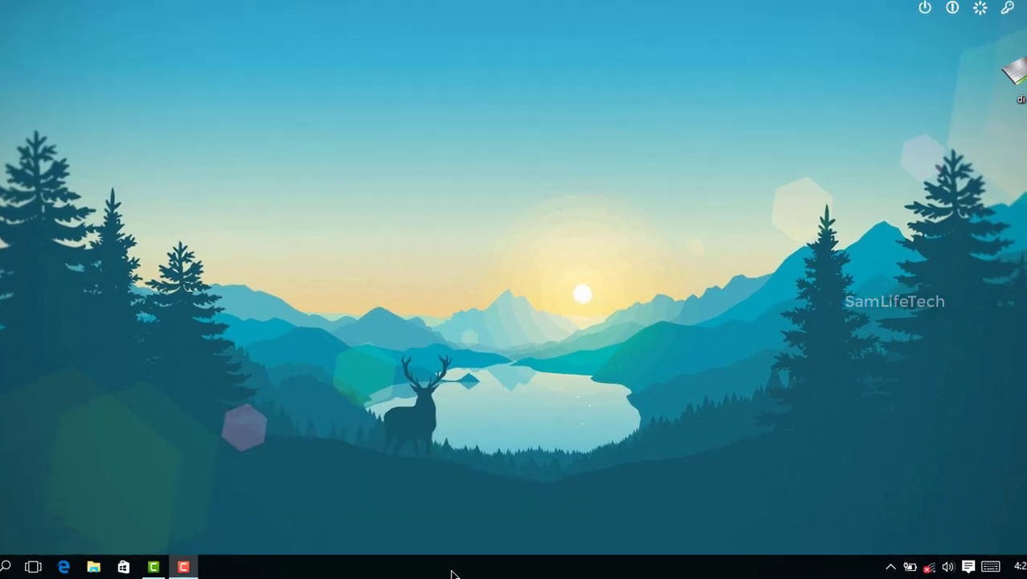
right_click(458, 572)
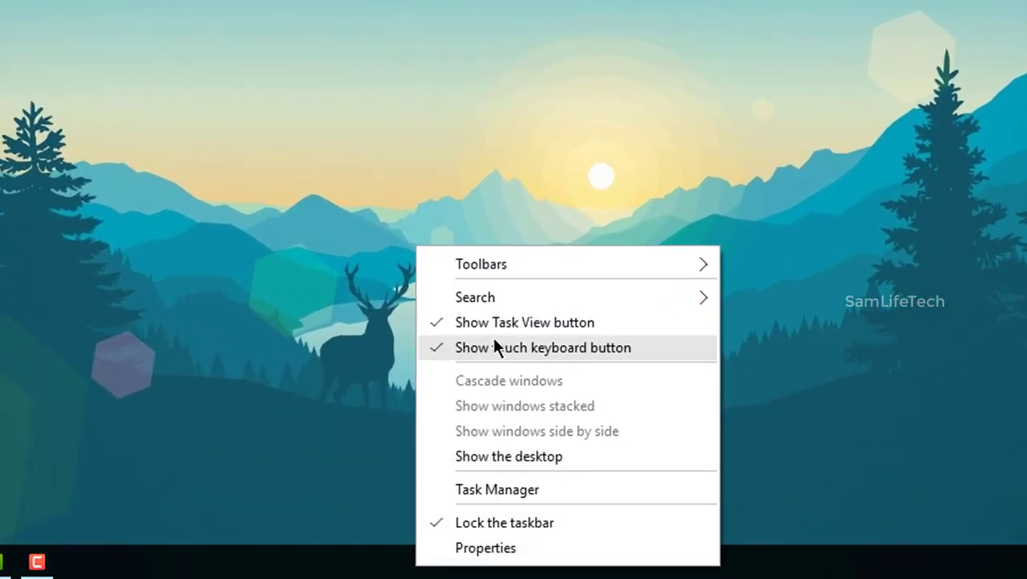
click(438, 348)
right_click(463, 572)
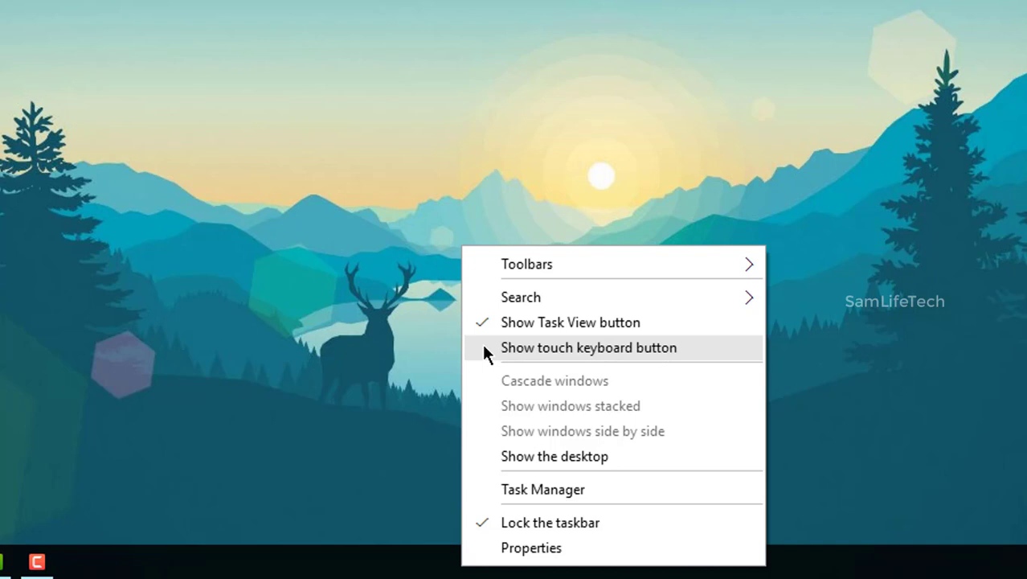
click(518, 349)
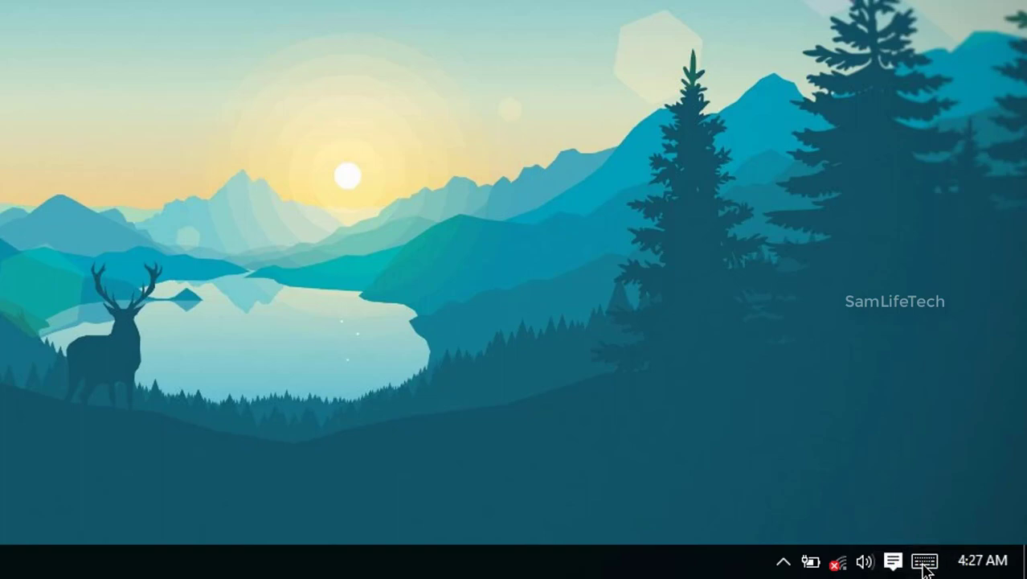
Open the touch keyboard in its emoji view and look through the text emoticons and recently used symbols.
click(924, 566)
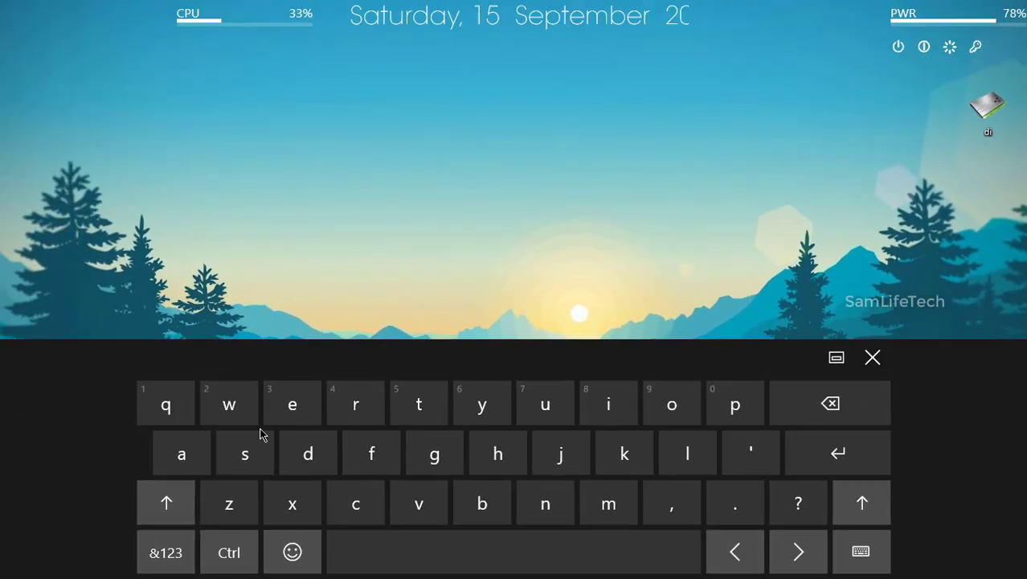
click(291, 555)
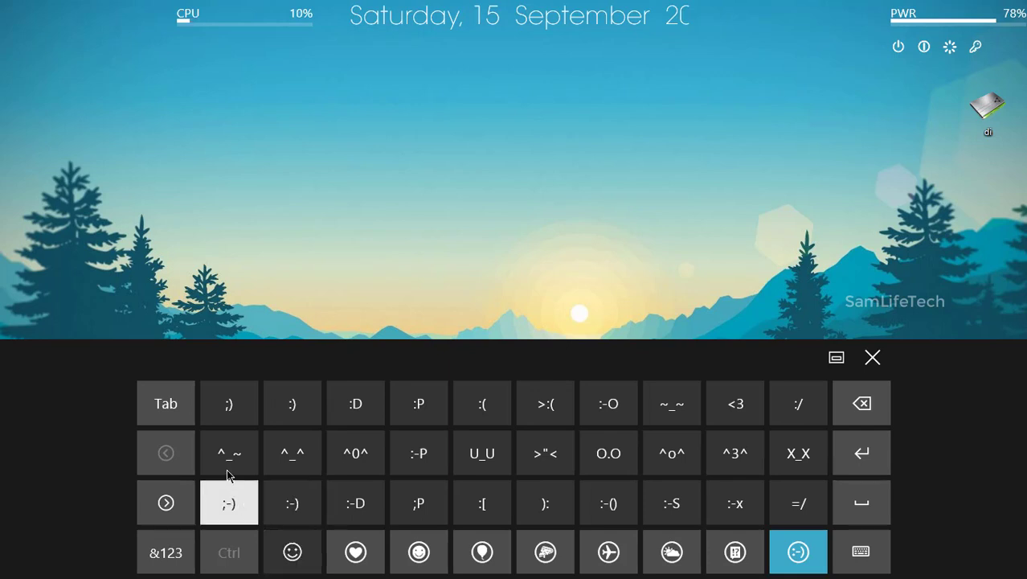
scroll(333, 551, down, 2)
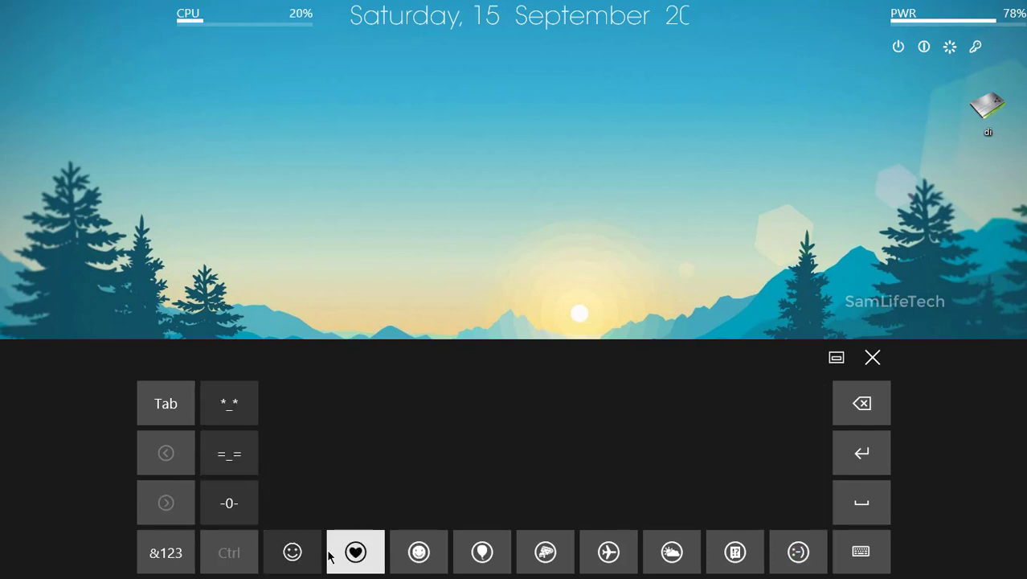
click(292, 552)
click(294, 553)
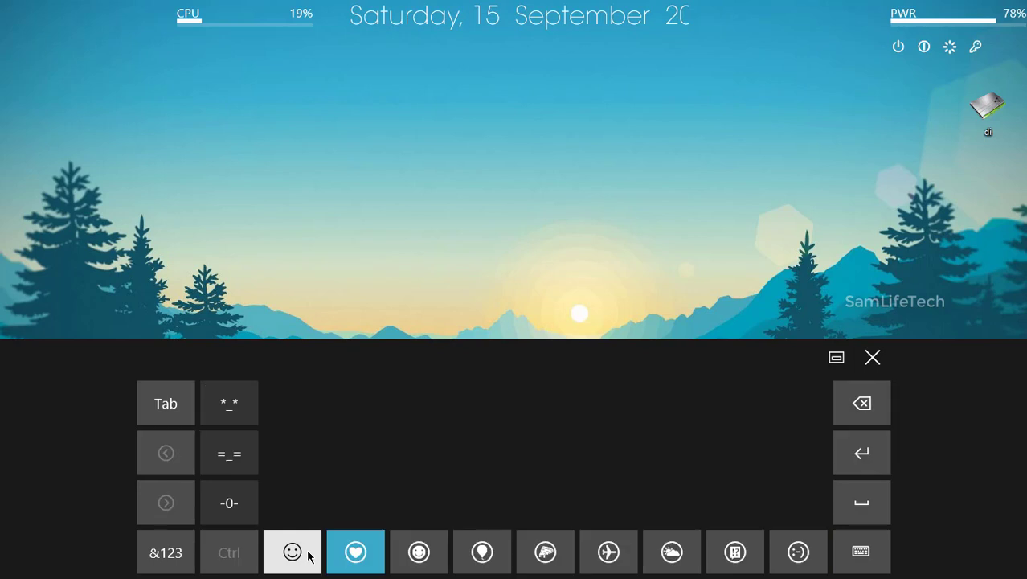
Examine the people, celebration, food, nature and text emoticon pages of the emoji keyboard, and close the keyboard.
click(419, 552)
click(166, 505)
click(165, 504)
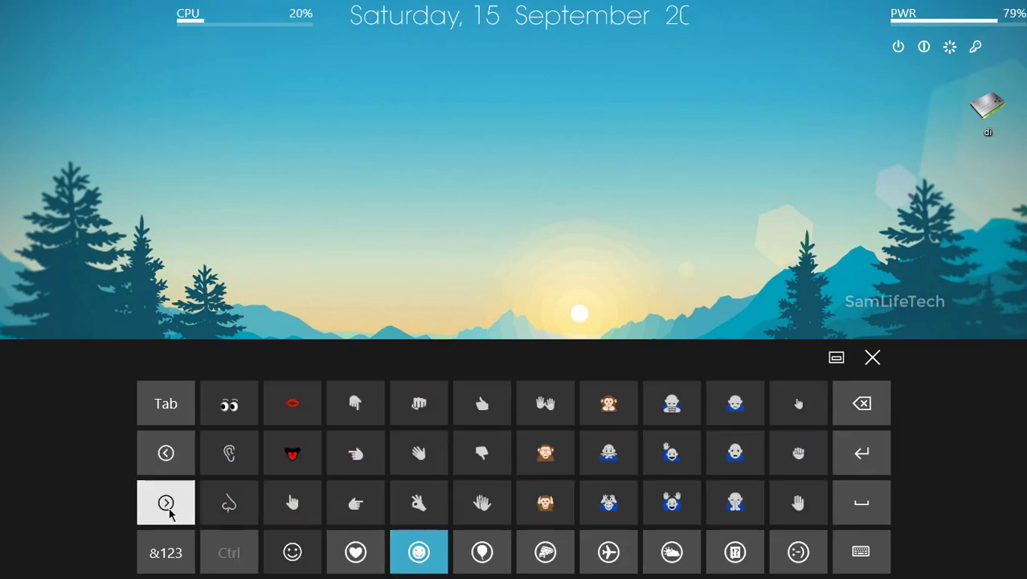
click(166, 505)
click(483, 552)
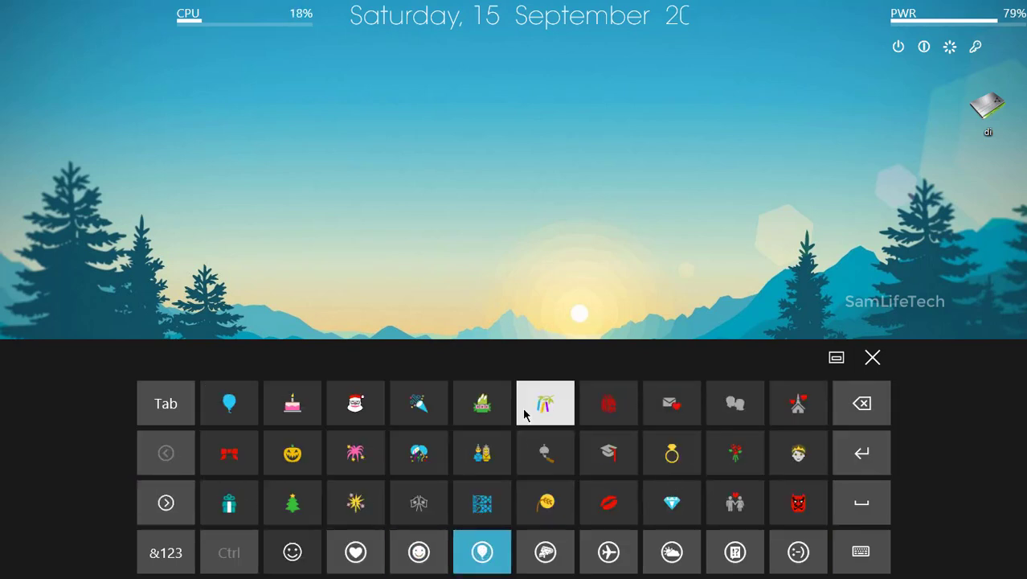
click(166, 502)
click(545, 552)
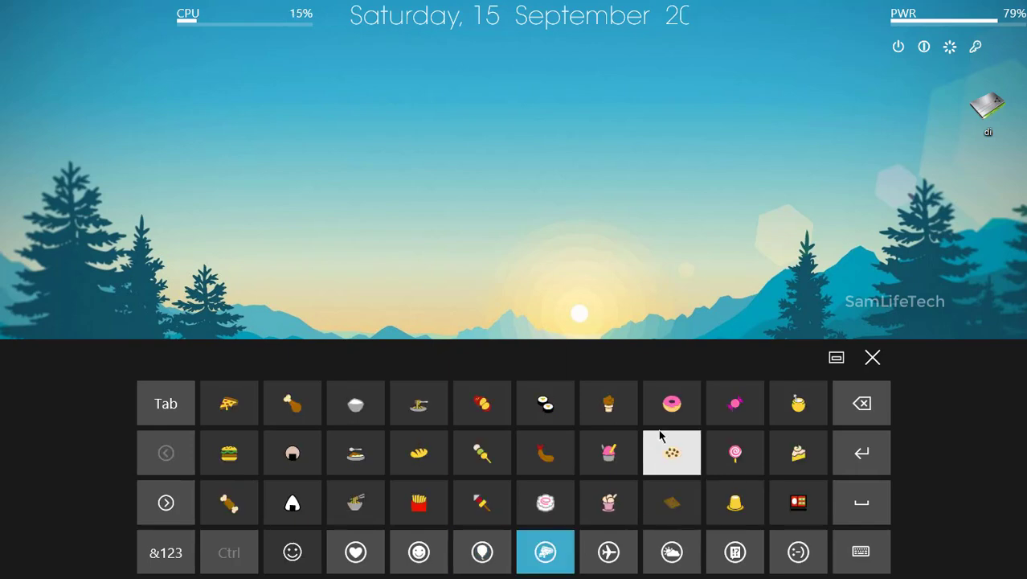
click(166, 503)
click(696, 553)
click(165, 503)
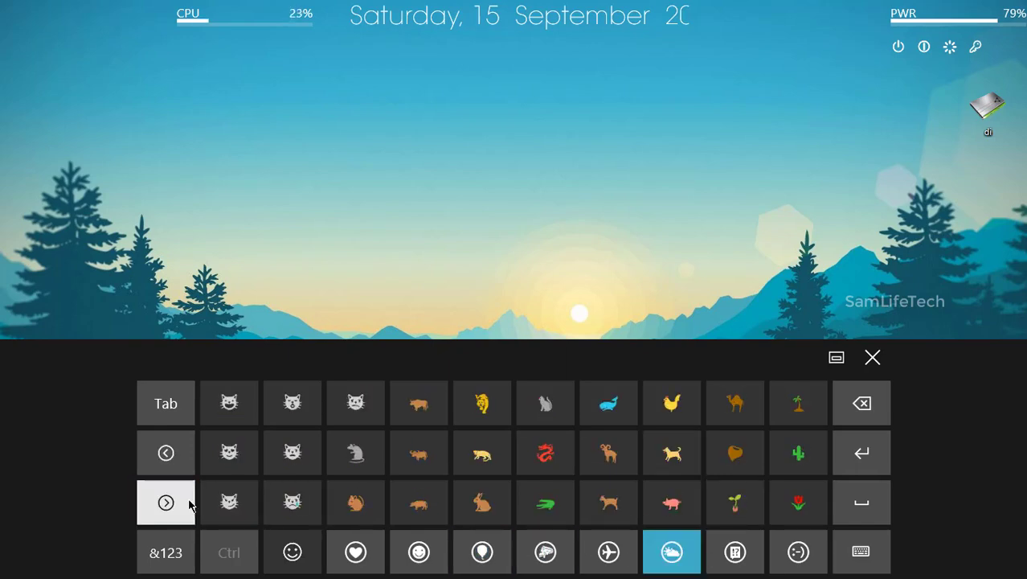
click(165, 503)
click(798, 551)
click(167, 500)
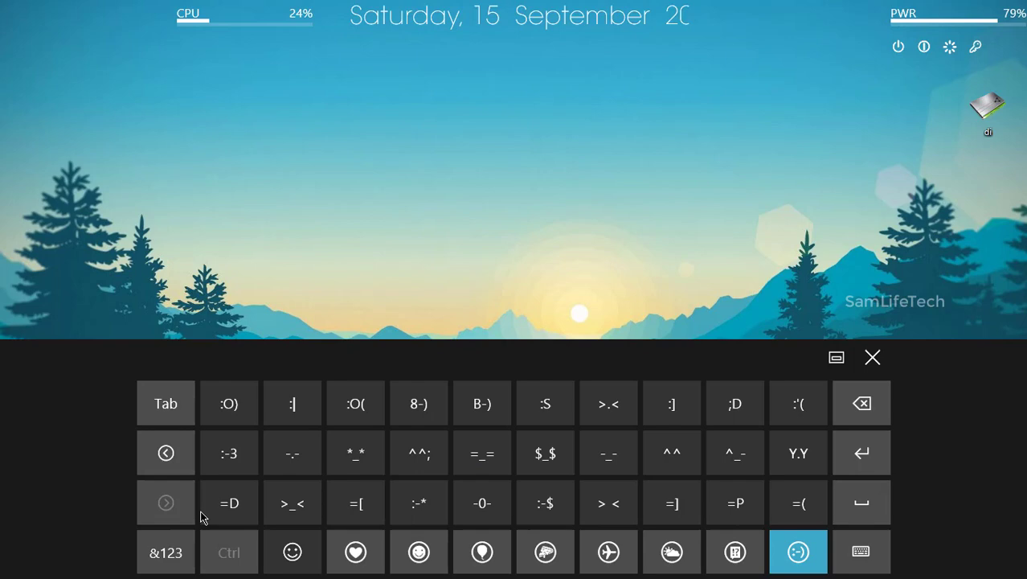
click(872, 358)
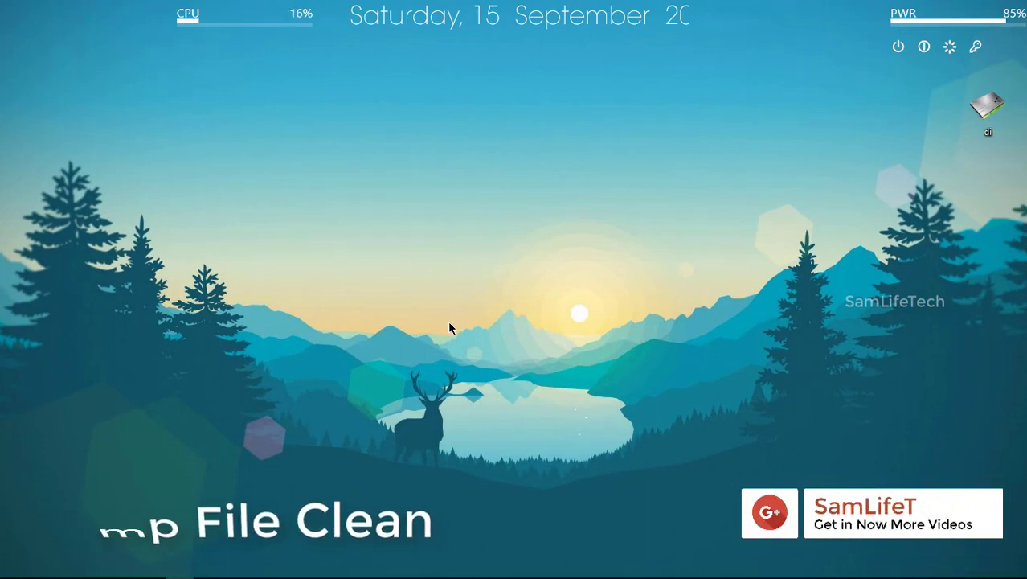
Search Windows for "set" and open the Settings app.
mouse_move(74, 576)
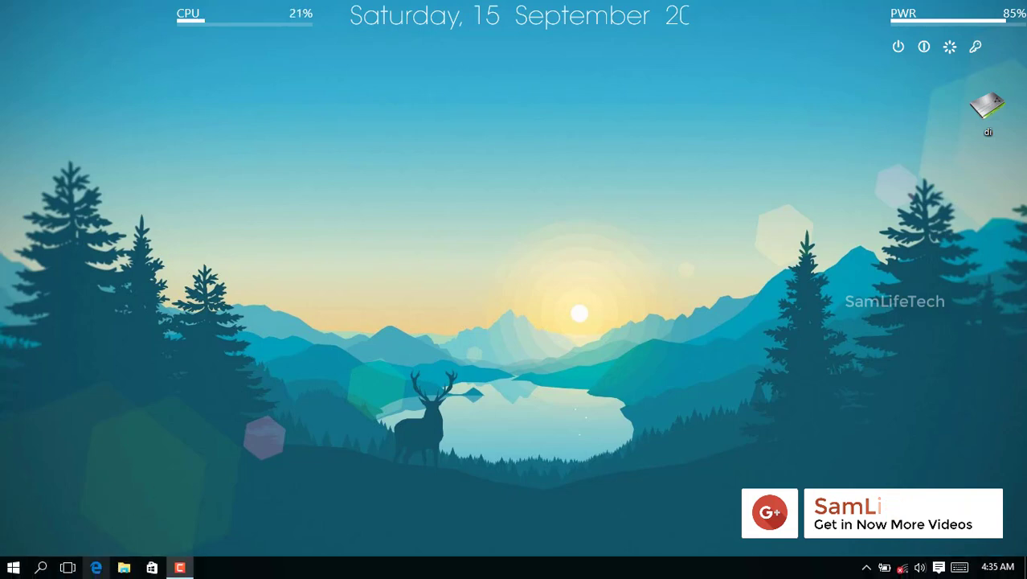
click(42, 569)
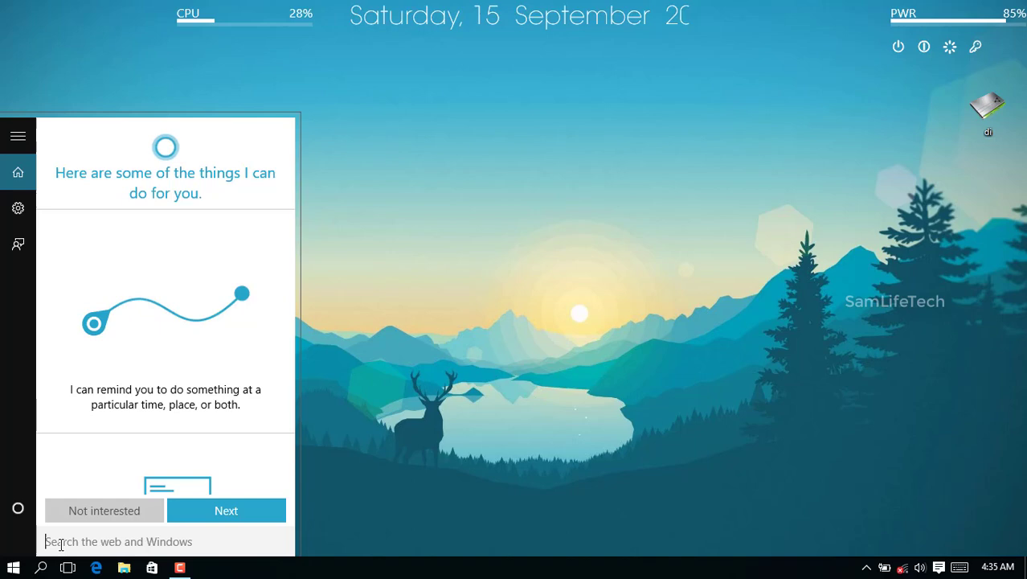
text(se)
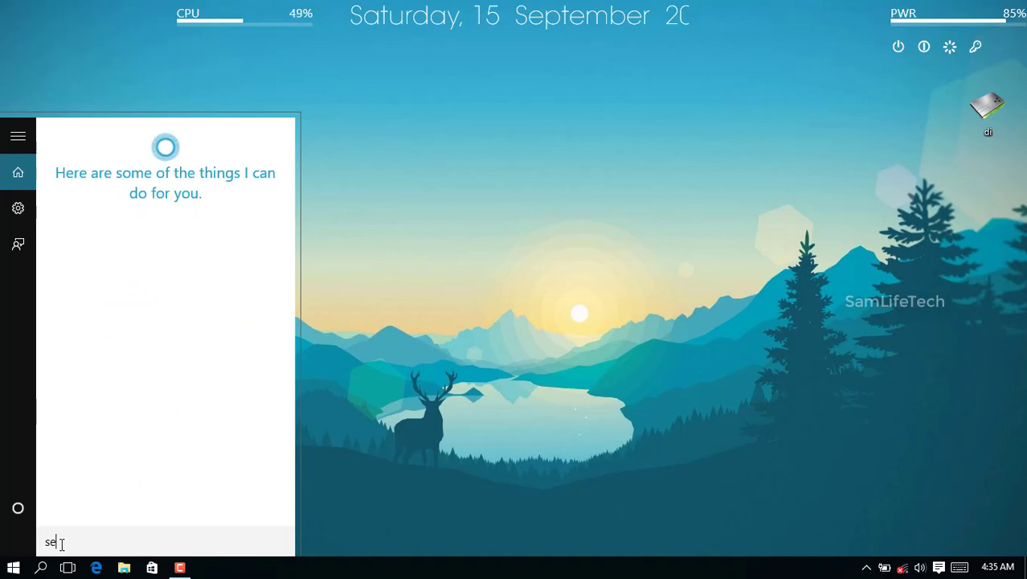
text(t)
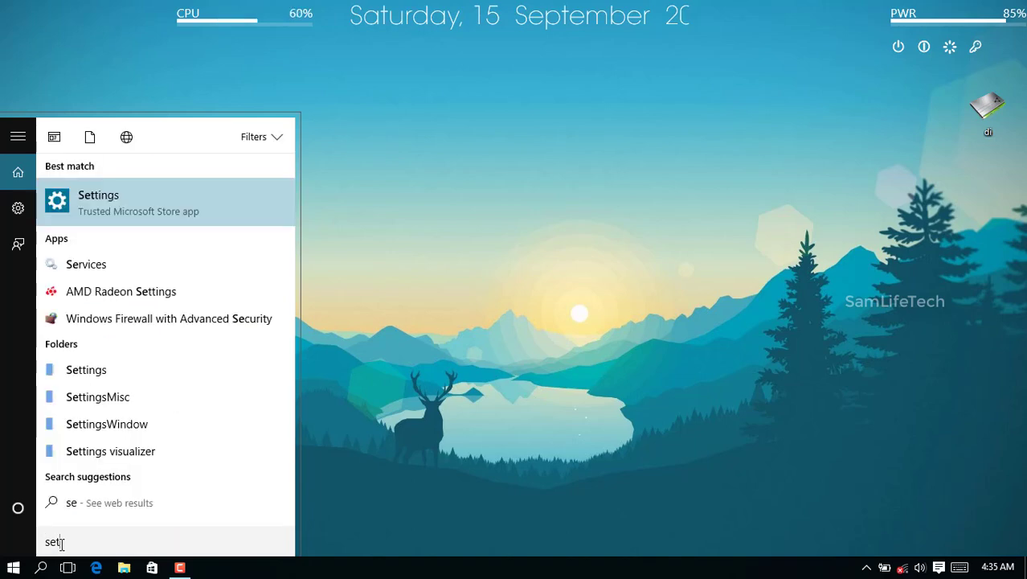
click(107, 202)
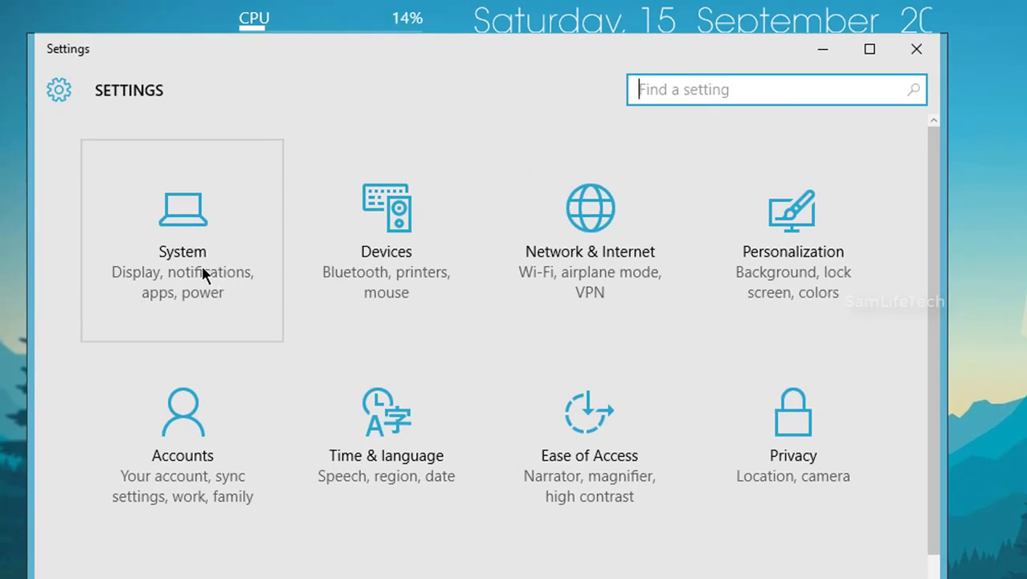
Go to the System storage settings and open the temporary files category of the This PC (C:) drive.
click(202, 267)
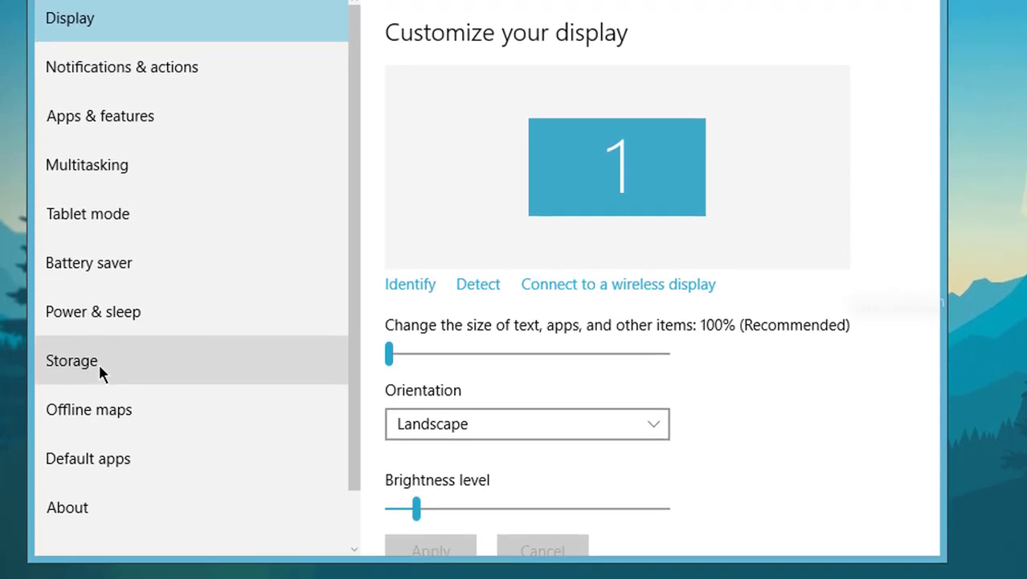
click(98, 360)
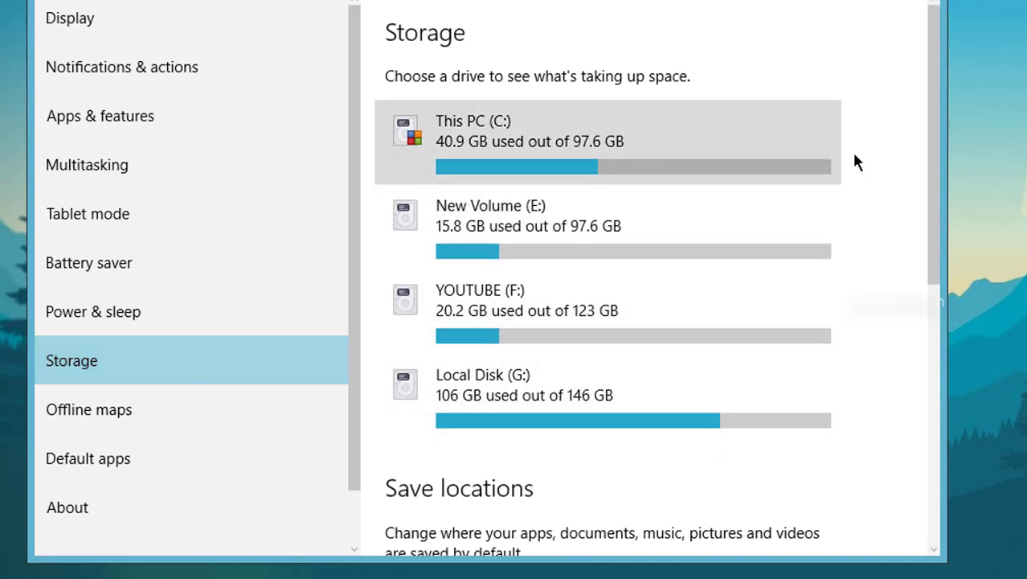
drag(939, 123, 899, 413)
drag(890, 375, 912, 69)
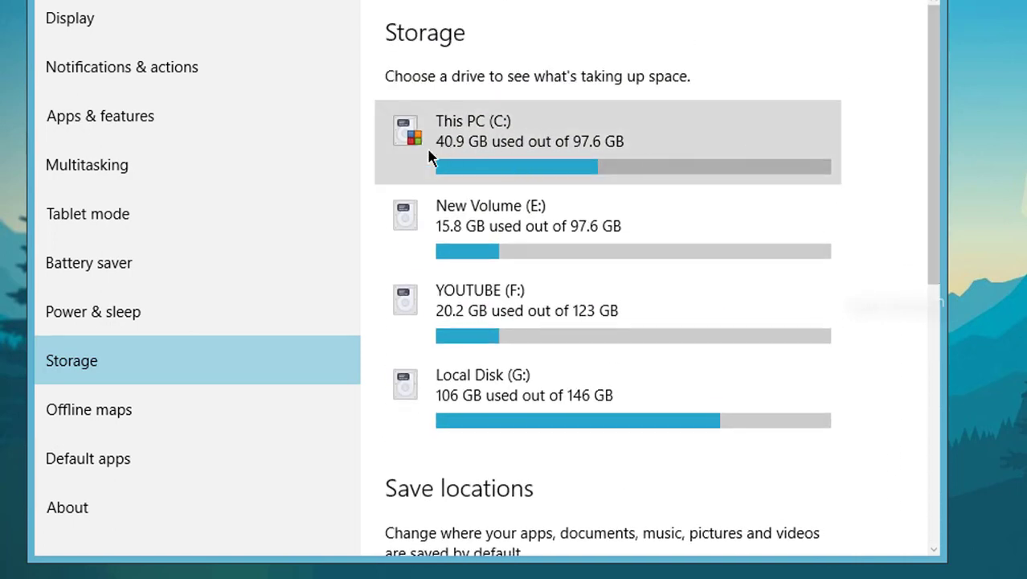
click(664, 126)
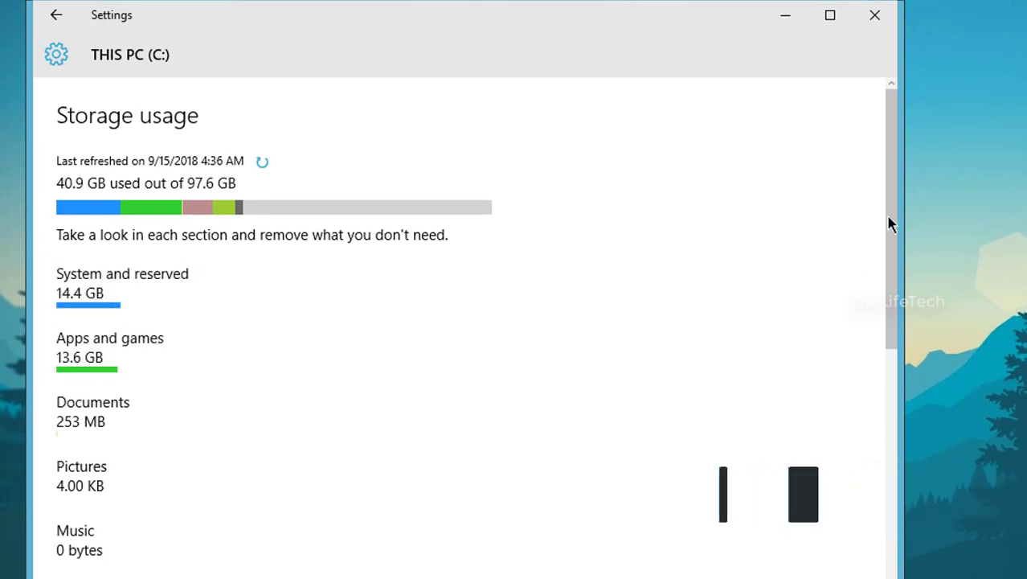
drag(892, 200, 887, 480)
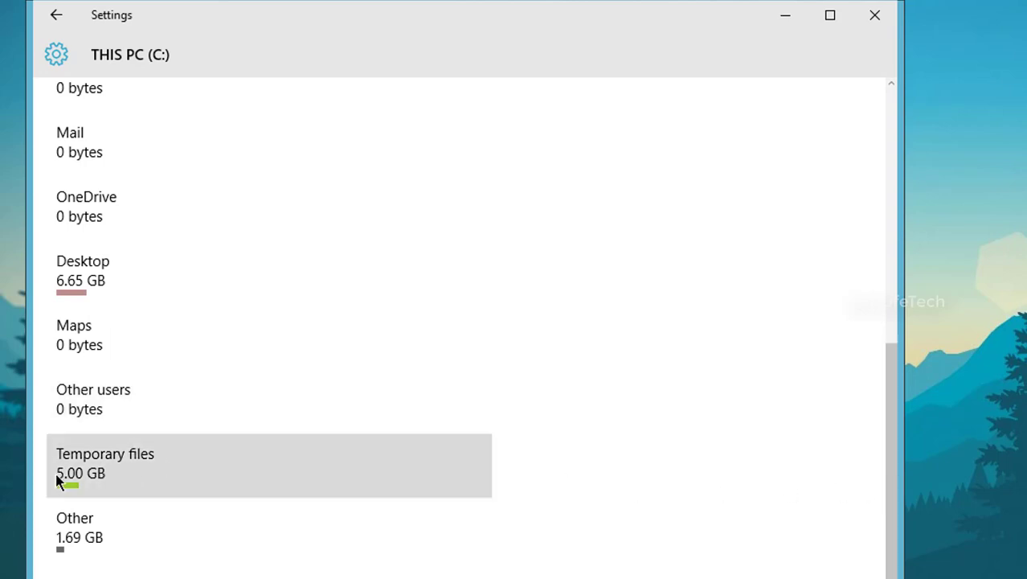
click(178, 484)
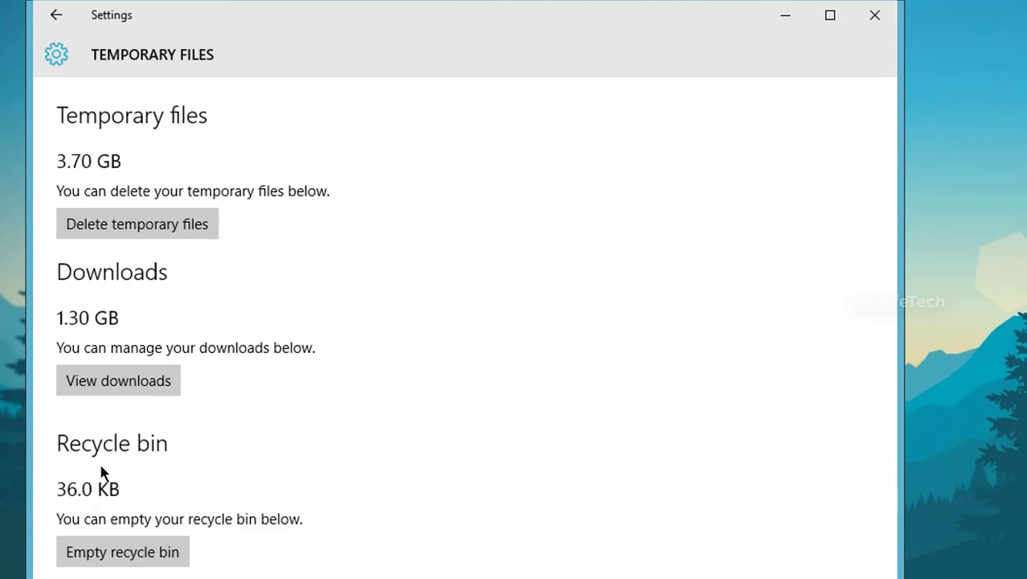
Empty the recycle bin from the temporary files settings and approve the removal.
click(106, 555)
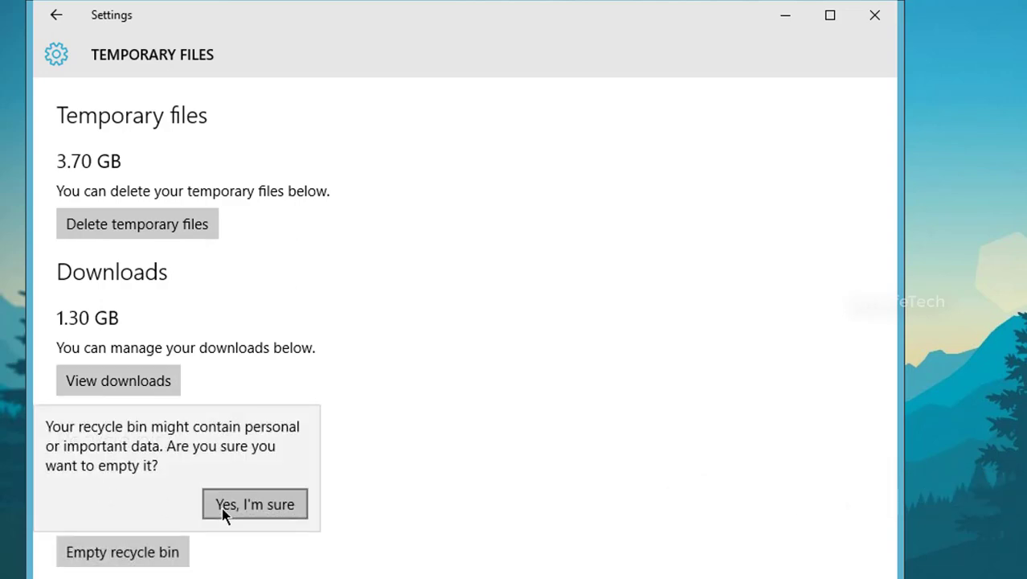
click(241, 507)
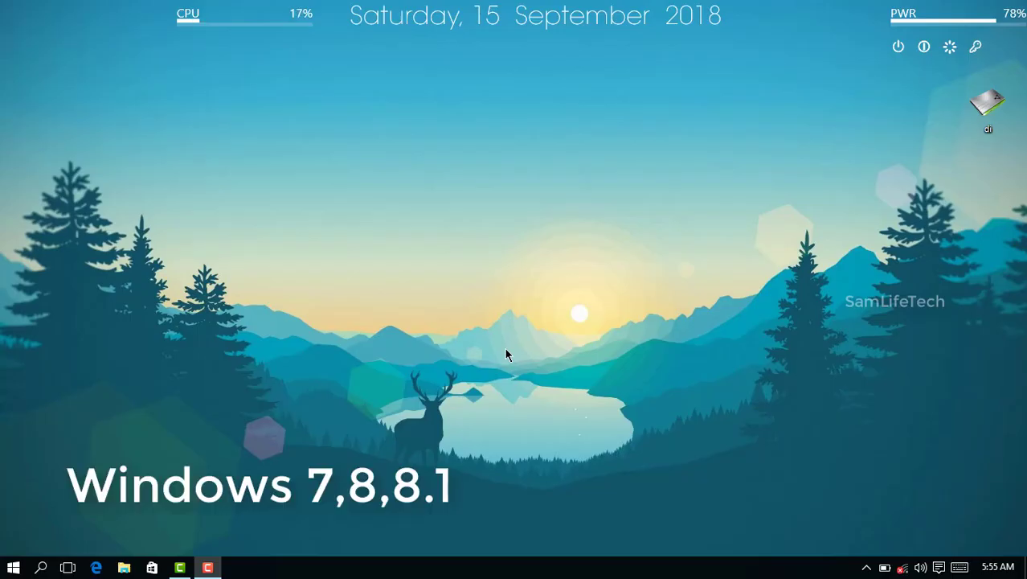
Search Windows for "run", open the Run dialog, and use %temp% to open the Temp folder.
click(43, 566)
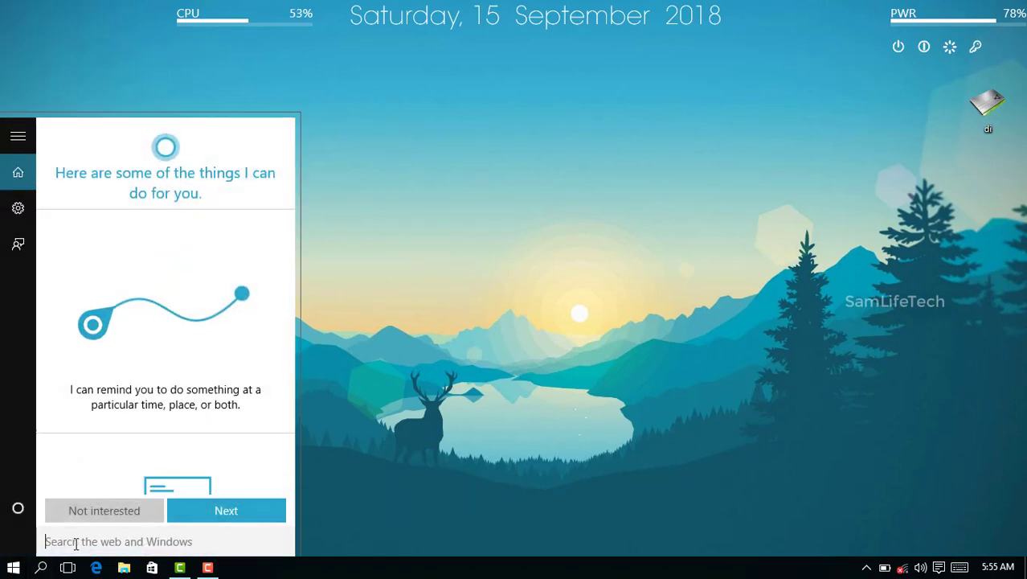
text(run)
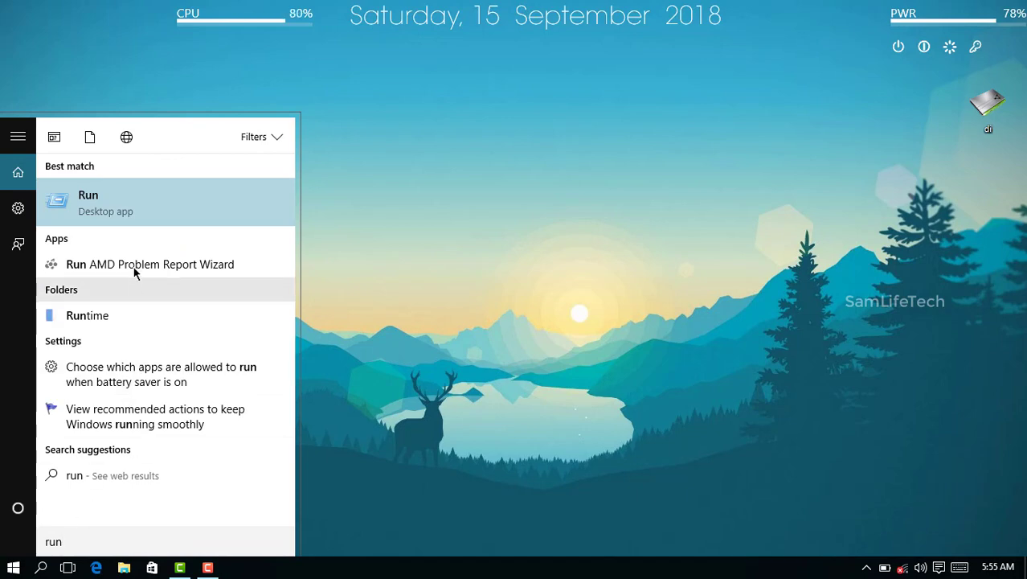
click(113, 203)
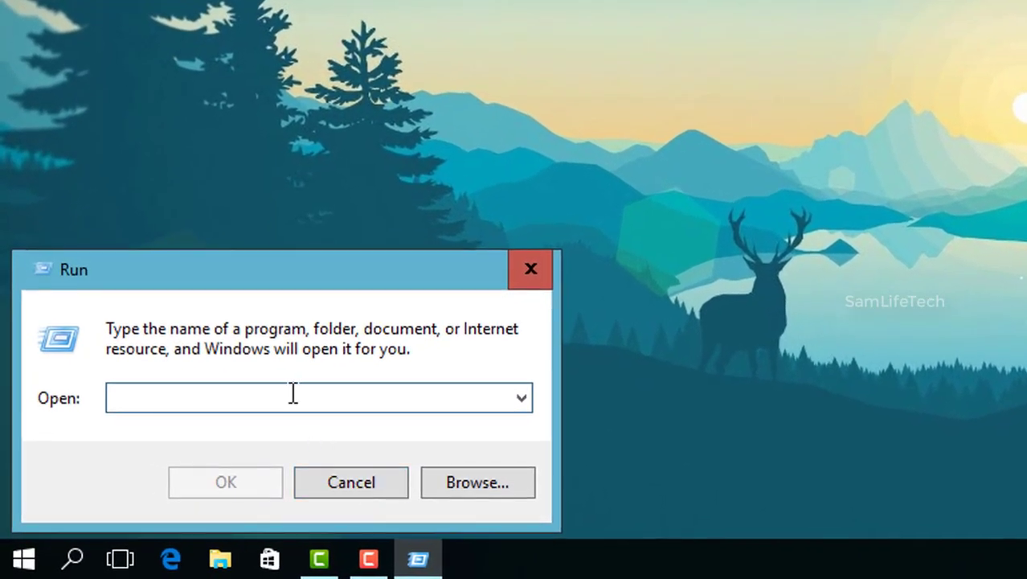
text(%)
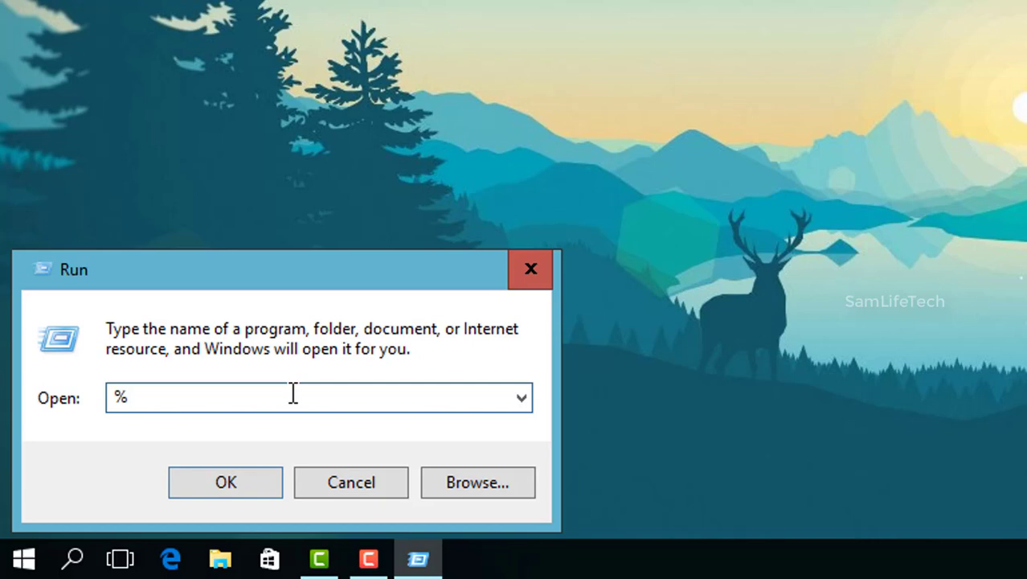
text(temp%)
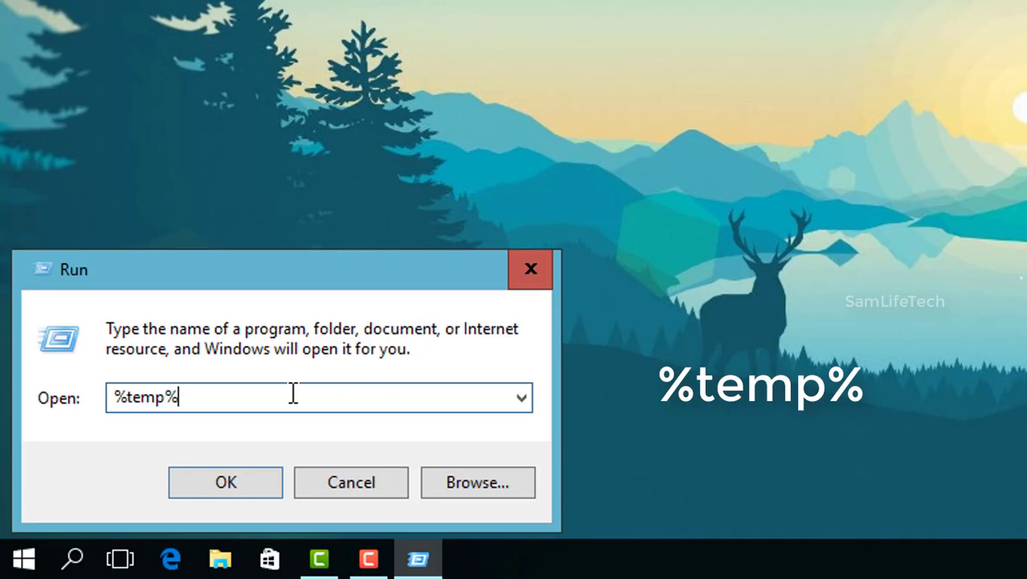
click(234, 484)
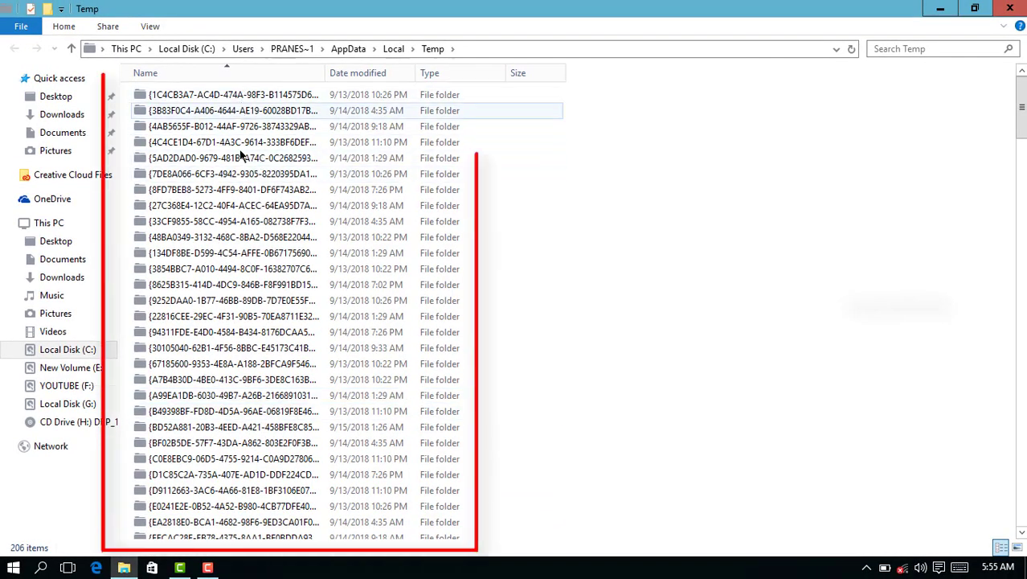
Check the combined properties of all items in the Temp folder and permanently delete them.
click(314, 94)
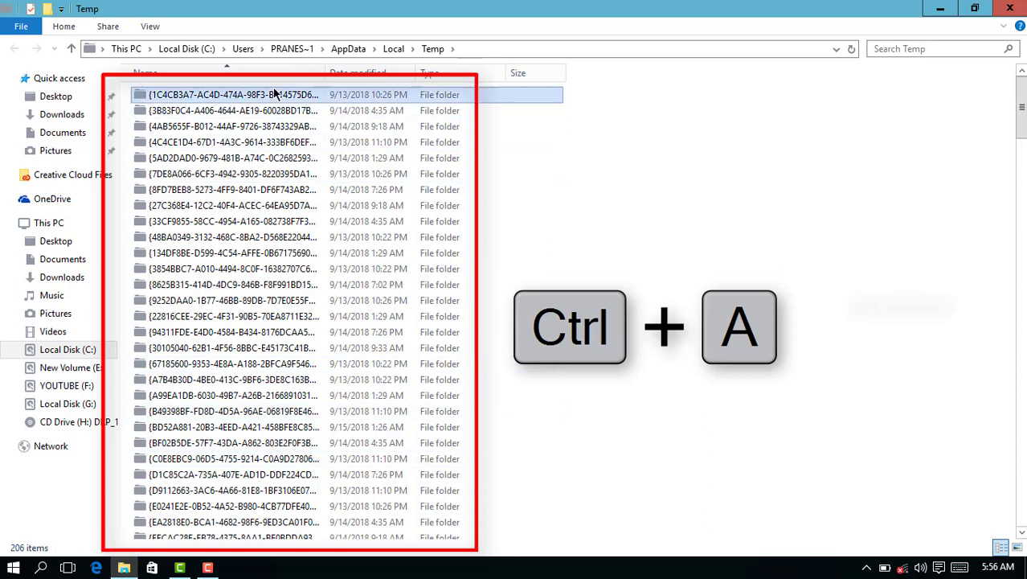
key(ctrl+a)
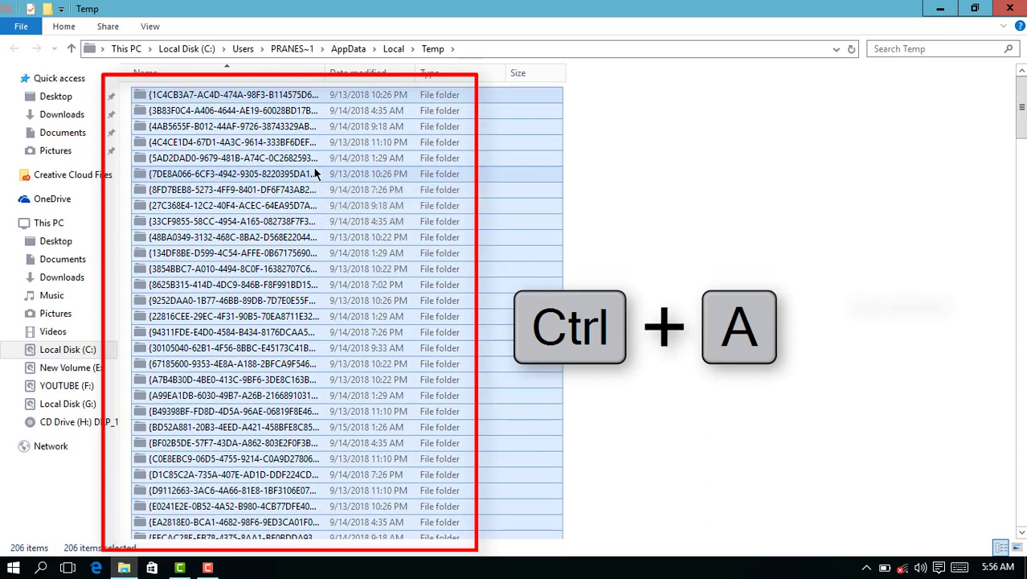
right_click(314, 172)
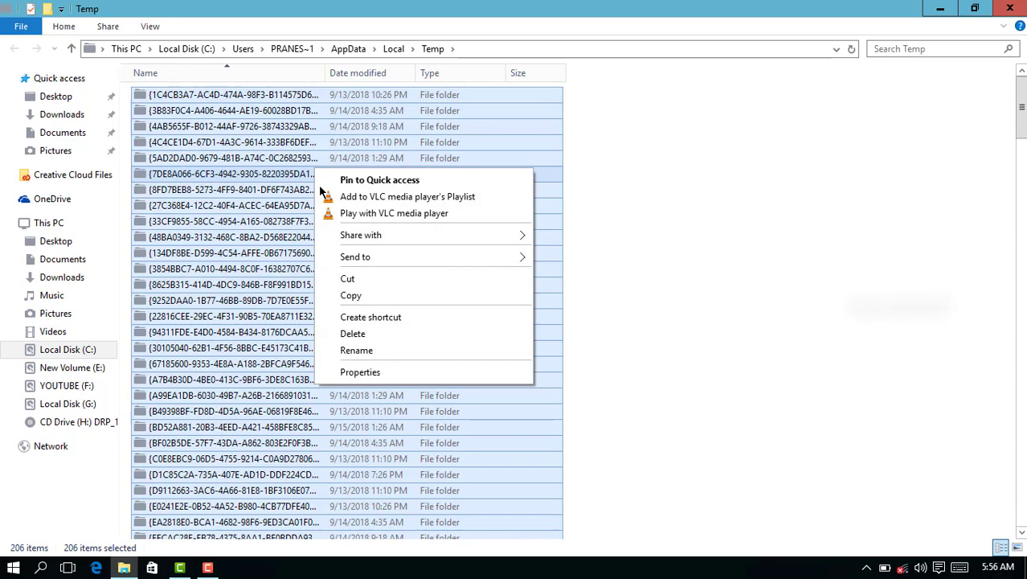
click(358, 370)
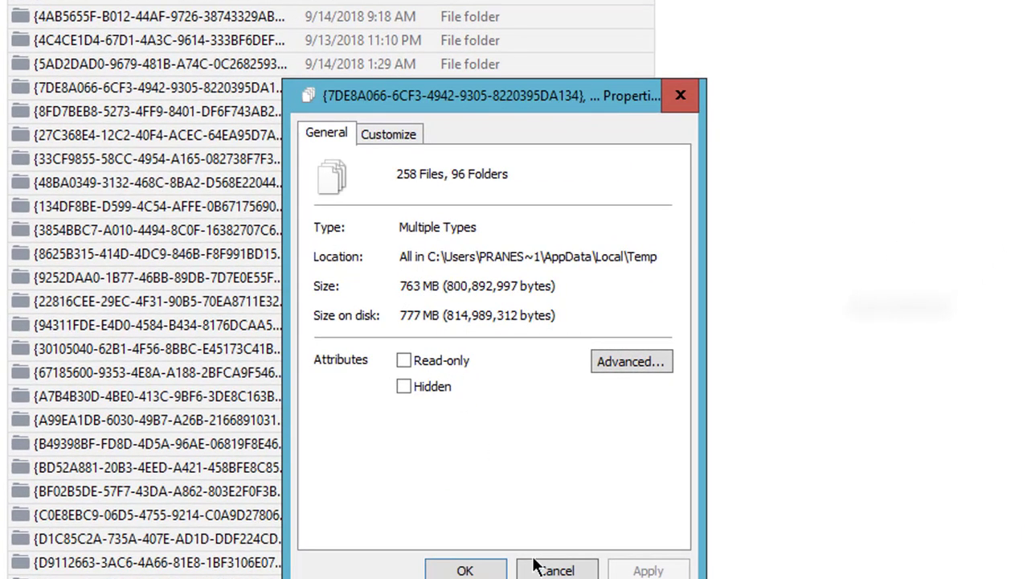
click(554, 571)
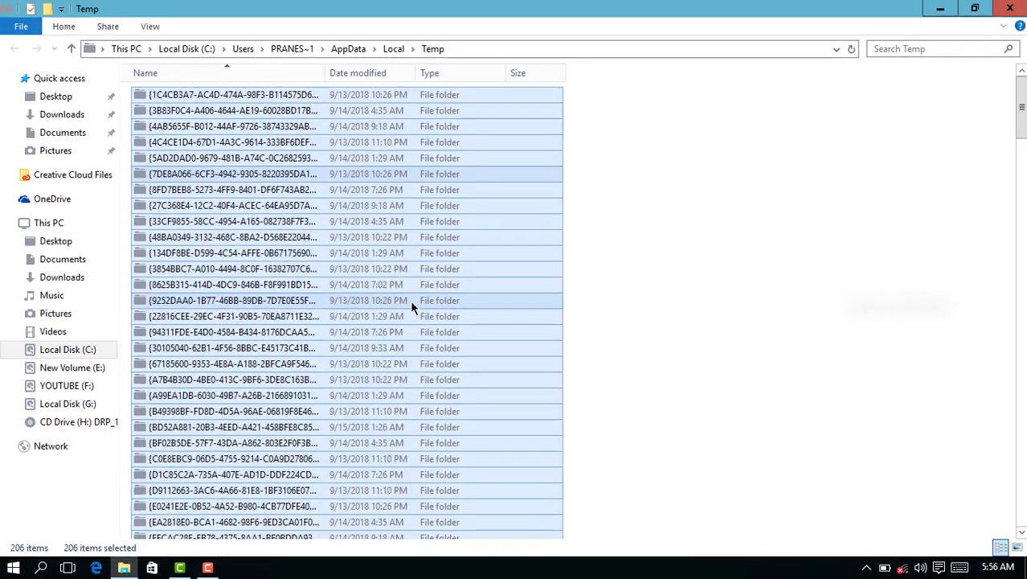
key(shift+Delete)
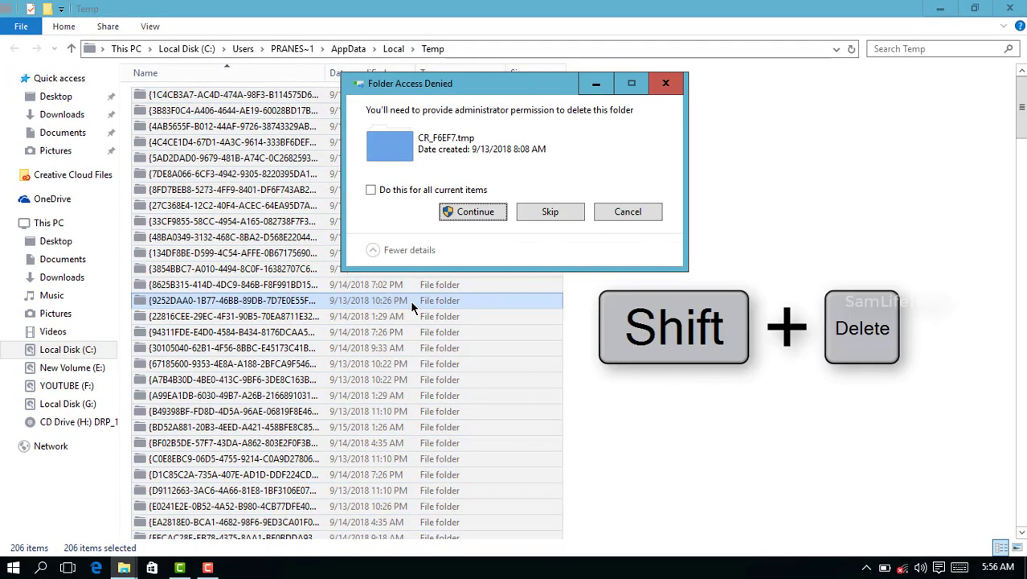
key(Return)
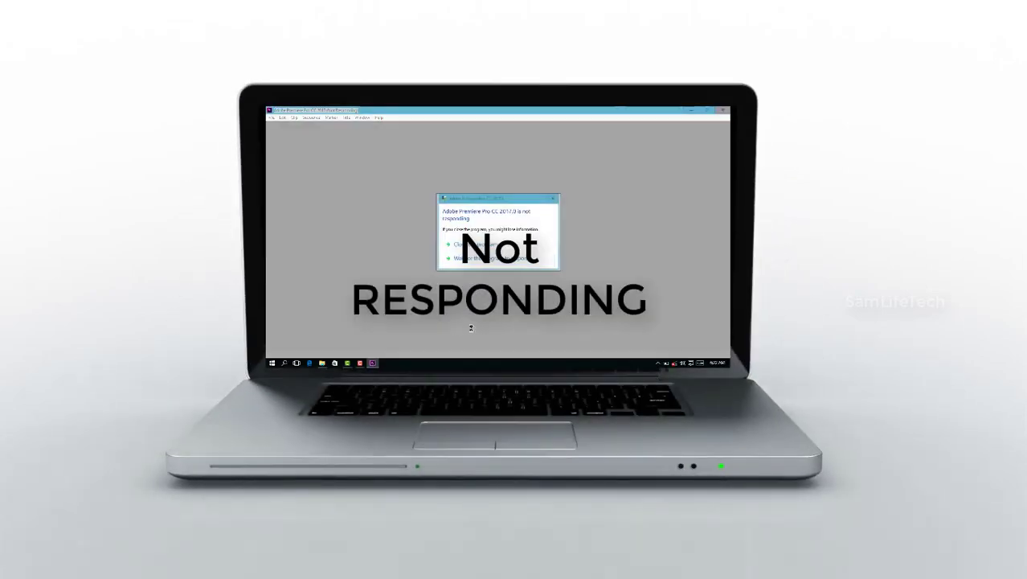
Open Task Manager while Adobe Premiere Pro CC 2017 is not responding.
right_click(487, 363)
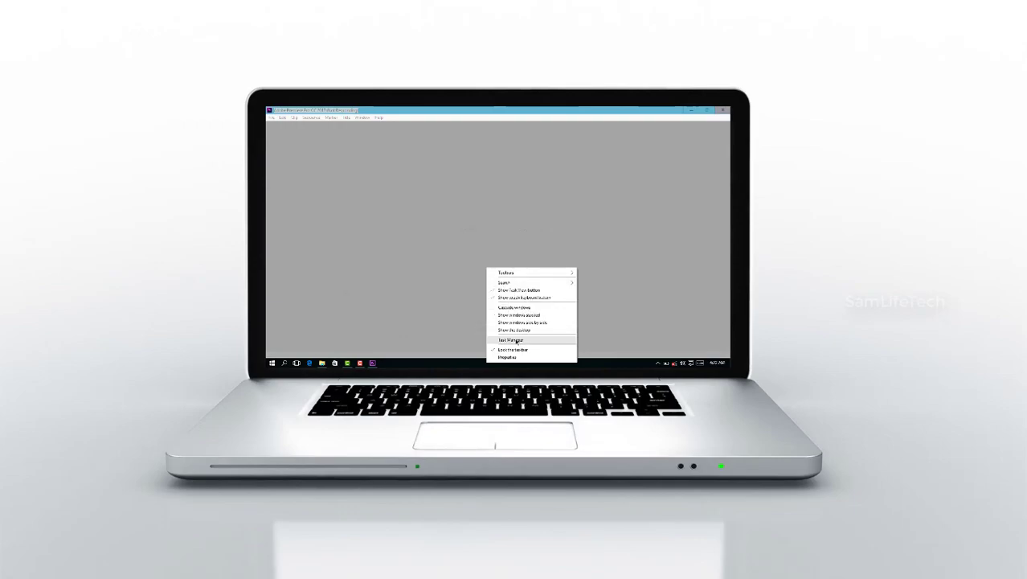
click(517, 340)
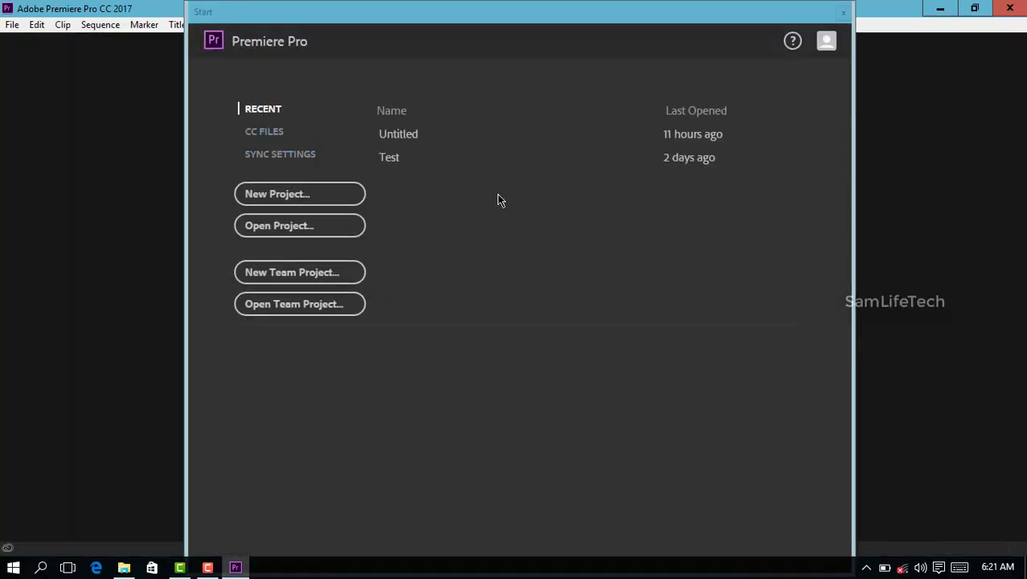
Open the recent Untitled project in Premiere Pro, and end the Adobe Premiere Pro CC 2017.0 task in Task Manager.
click(479, 131)
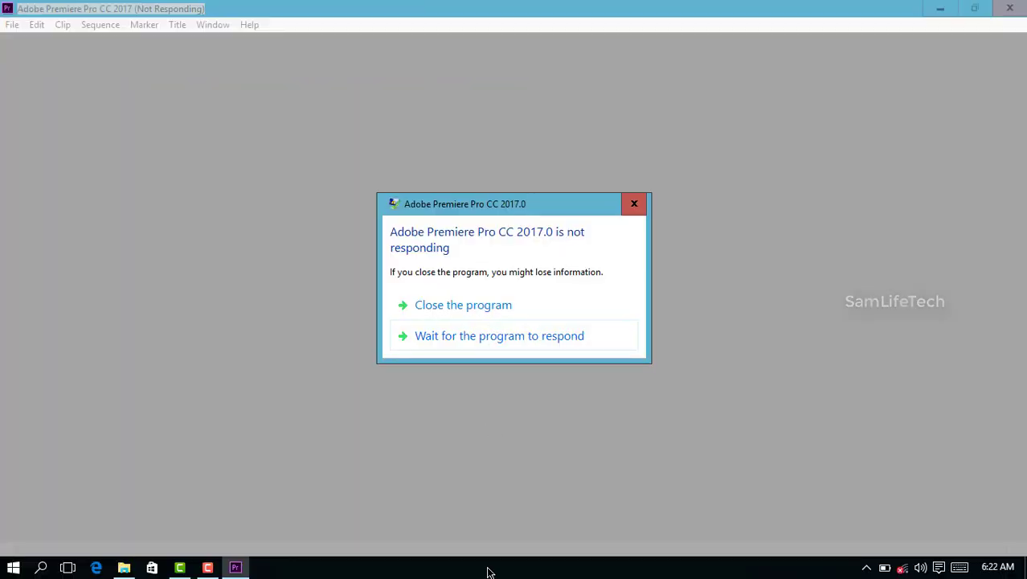
right_click(489, 571)
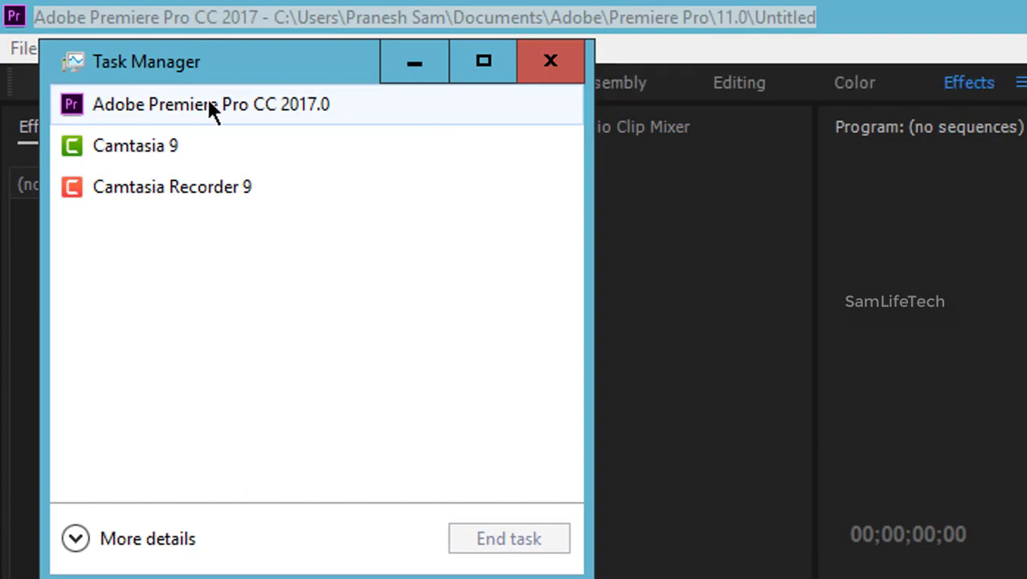
right_click(209, 109)
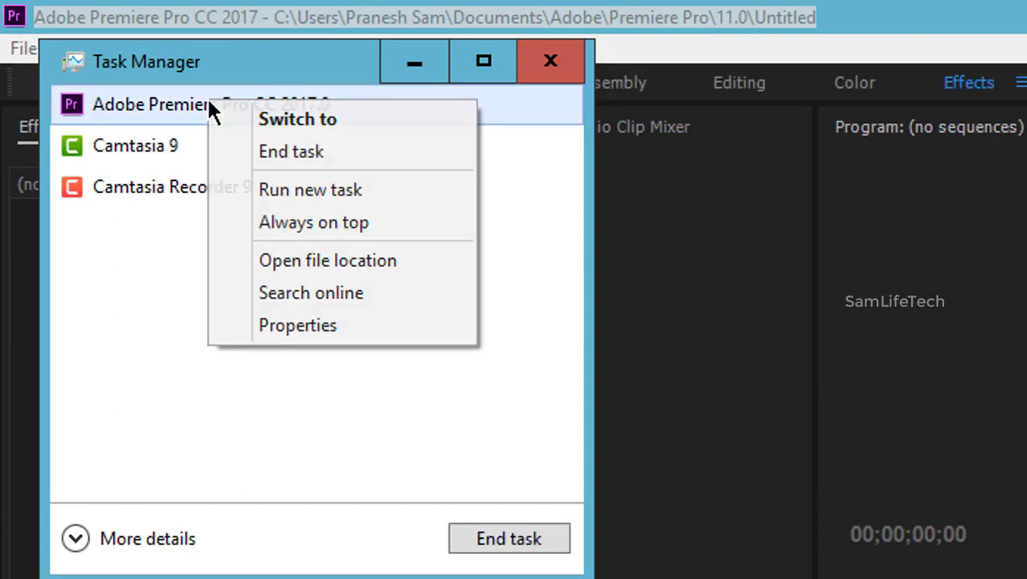
click(285, 152)
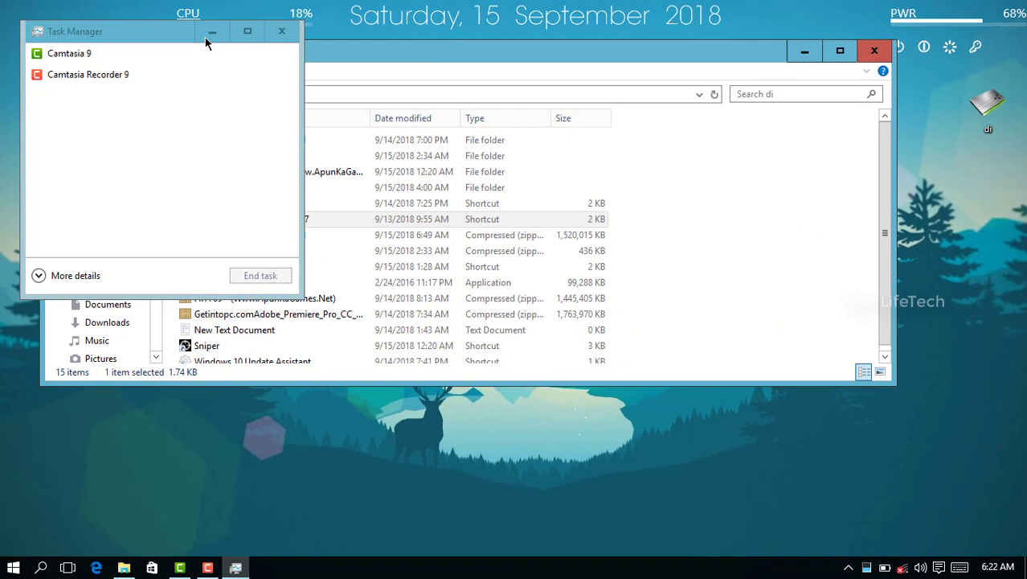
Minimize Task Manager and close the di folder window to clear the desktop.
click(206, 36)
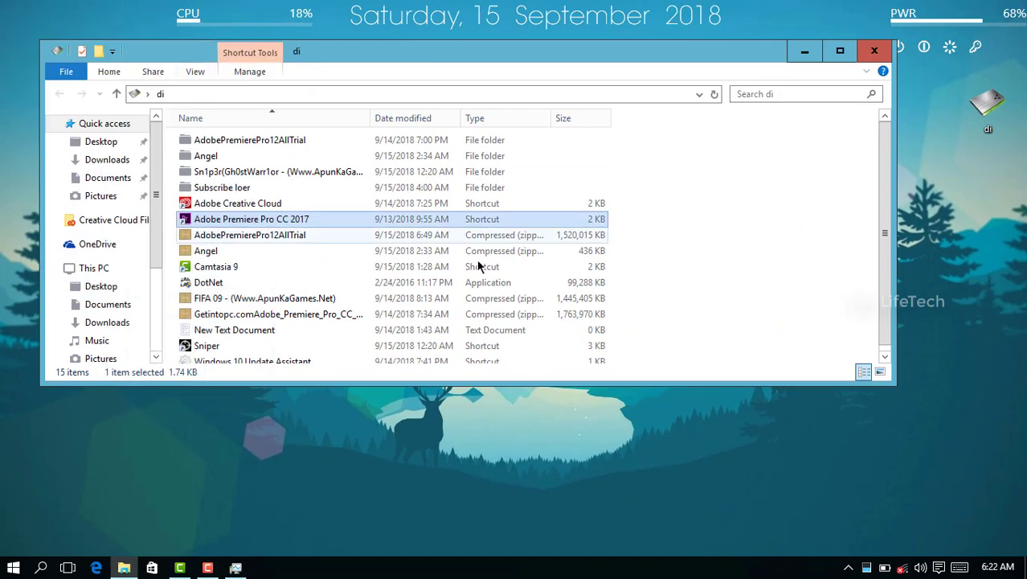
click(873, 51)
right_click(526, 167)
click(569, 233)
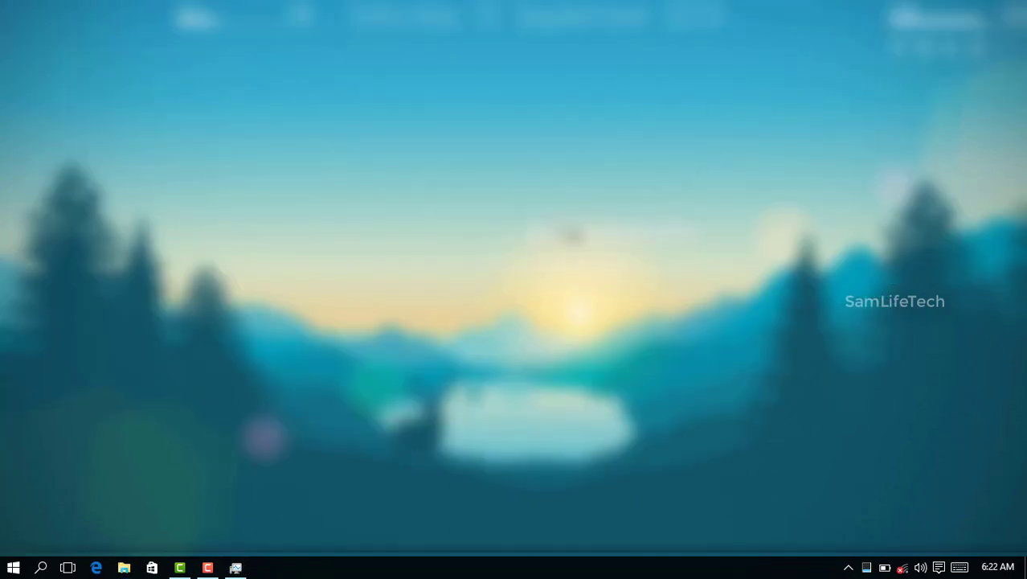